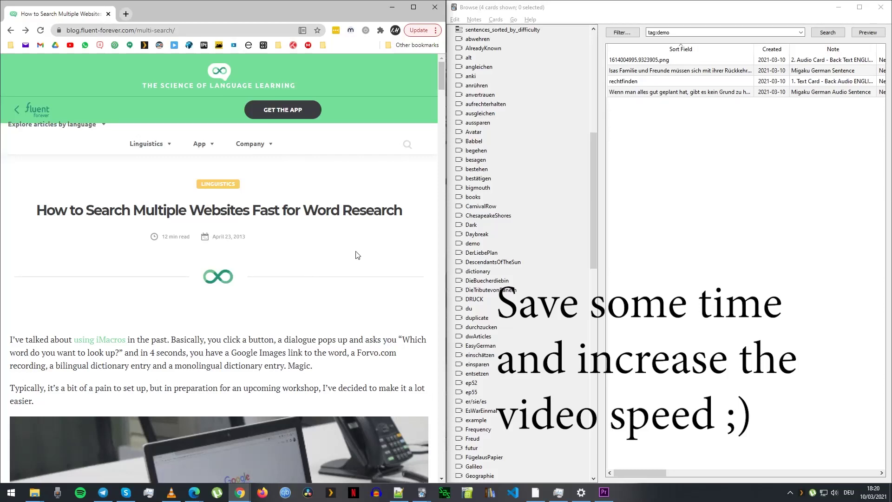
Step: Focus the Anki browser of demo cards and scroll the Fluent Forever article to the MultiSearch links
left_click(705, 174)
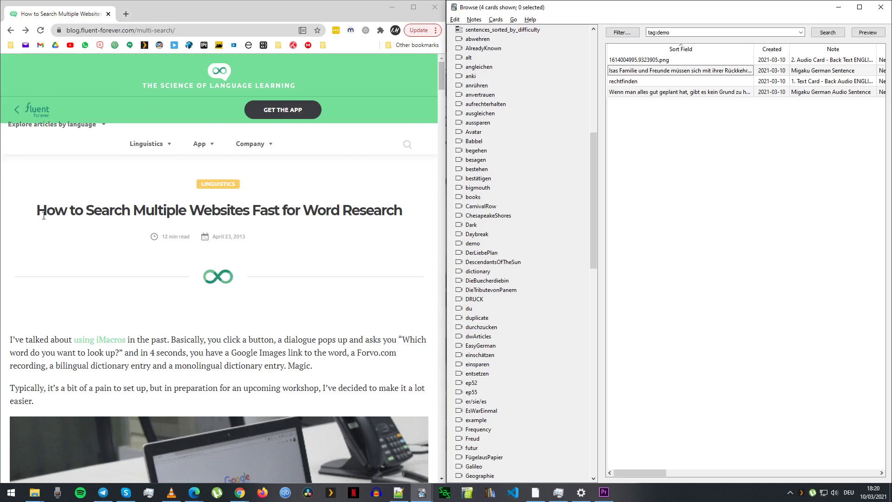
scroll(350, 230, "down", 8)
scroll(236, 251, "down", 5)
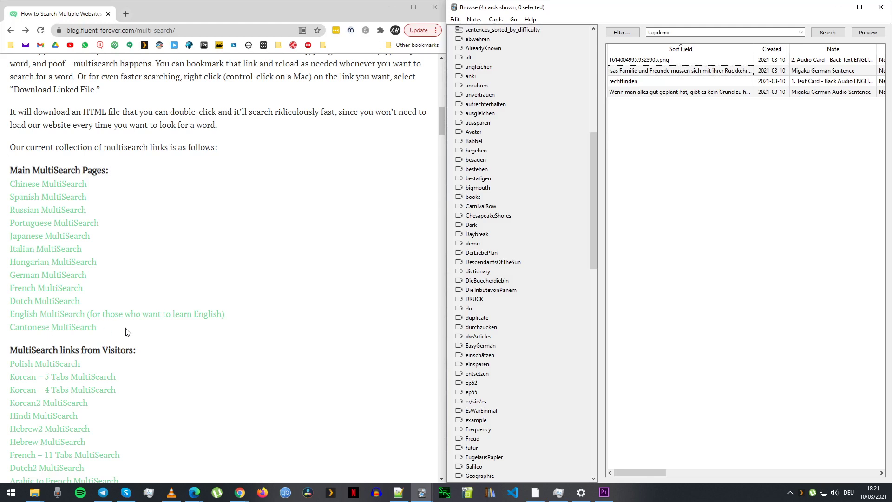
Step: Review the Both.html dictionary lines and K Dictionary.html in Notepad++, ending on scripthotkey.ahk
left_click(399, 491)
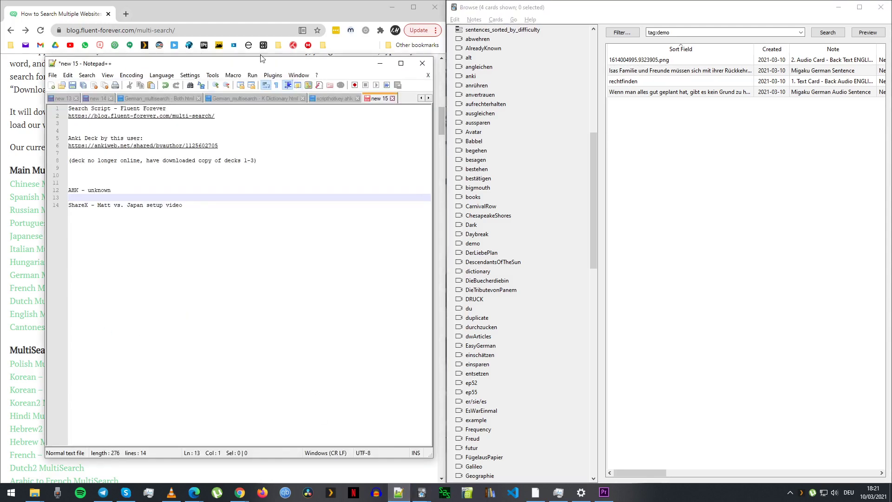
left_click(160, 99)
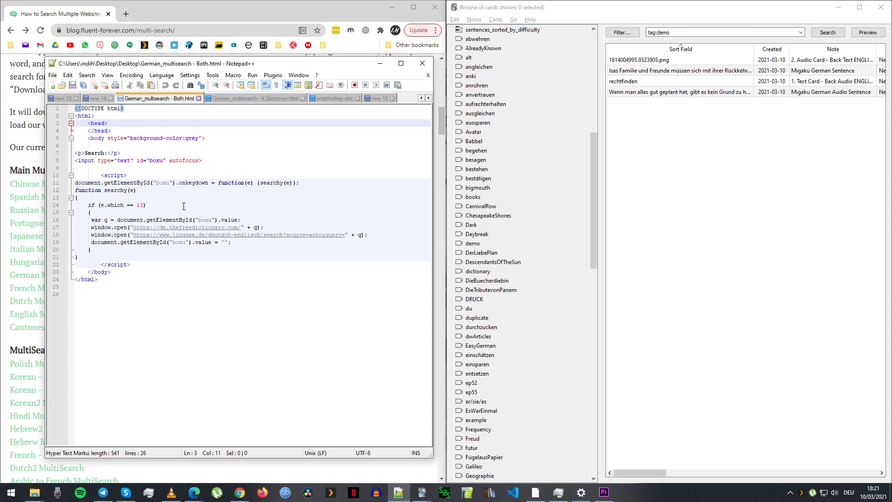
left_click_drag(112, 227, 383, 237)
left_click(383, 236)
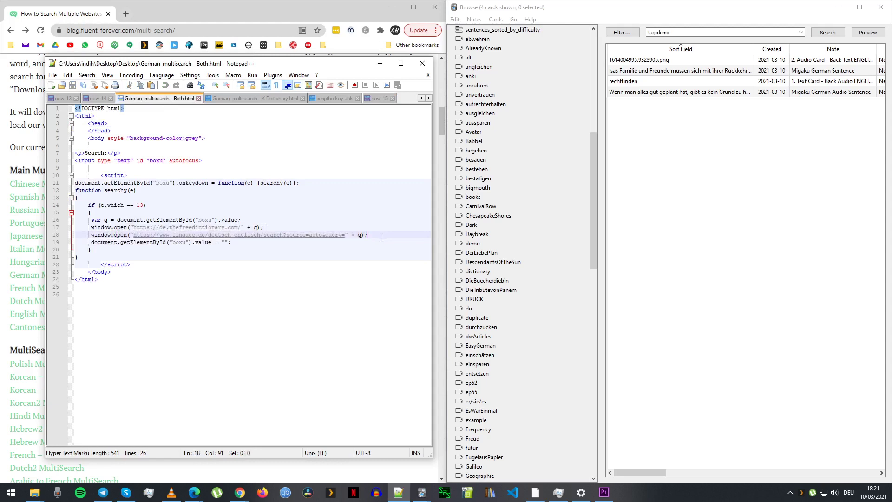
left_click(232, 98)
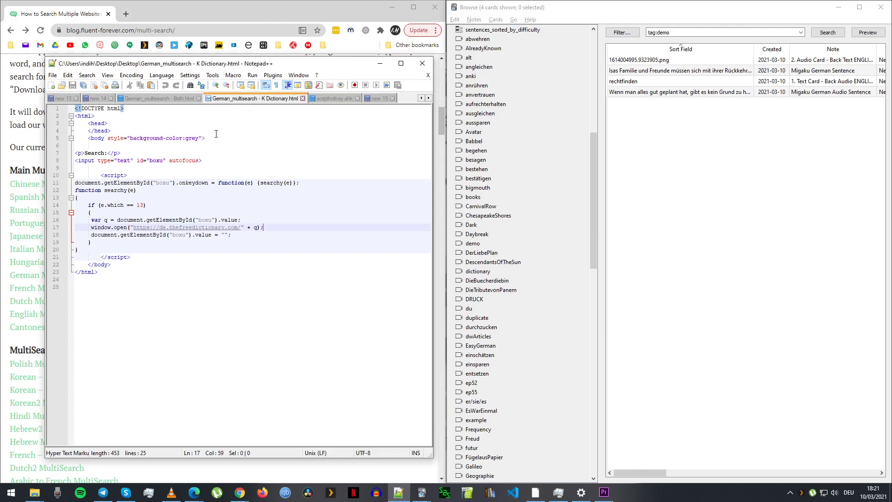
left_click(171, 99)
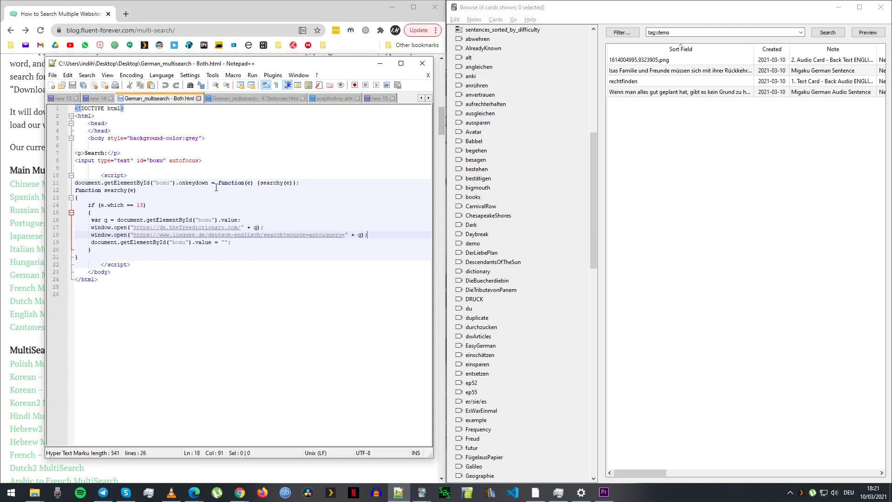
left_click(324, 98)
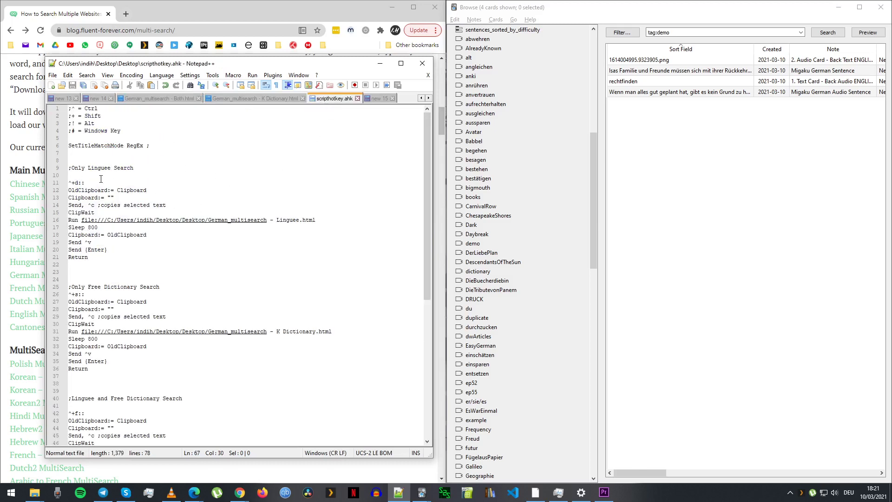
Step: Highlight the Linguee hotkey block, then look up 'Clipboard' on Linguee with Ctrl+Shift+D
left_click_drag(73, 152, 130, 258)
left_click(130, 258)
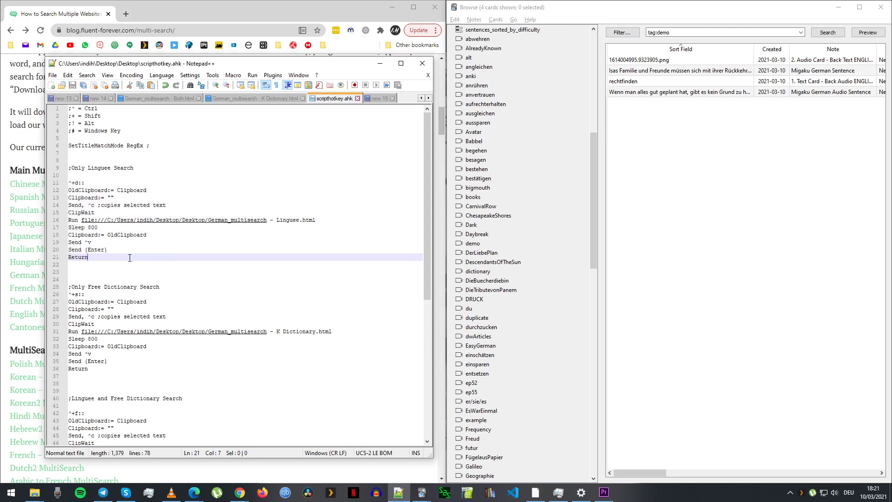
left_click_drag(86, 177, 210, 255)
left_click(210, 255)
double_click(132, 190)
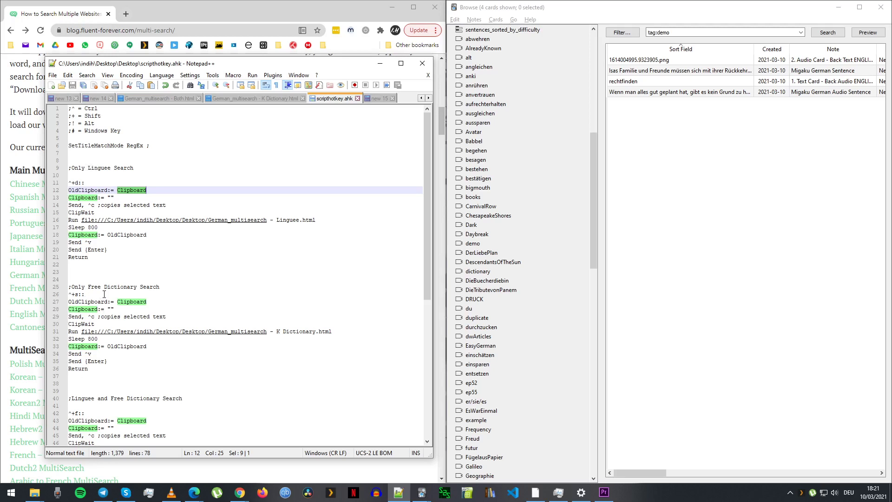
key("ctrl+shift+d")
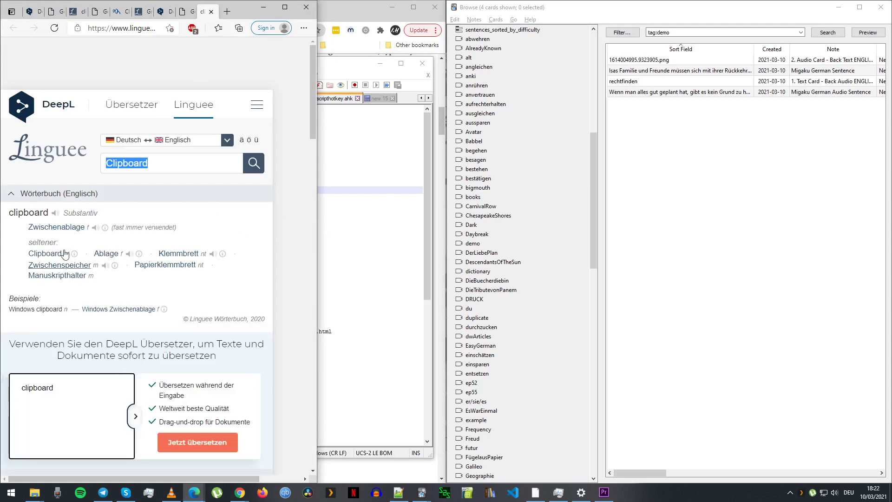
Step: Back in the hotkey script, highlight the Linguee hotkey's clipboard lines, then switch to the new 15 notes
left_click(338, 196)
scroll(301, 259, "down", 3)
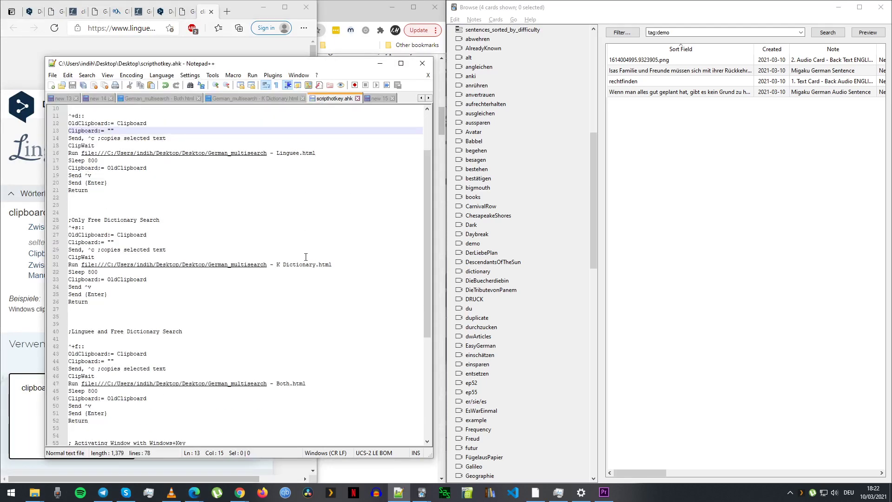
left_click_drag(95, 130, 151, 182)
left_click(169, 214)
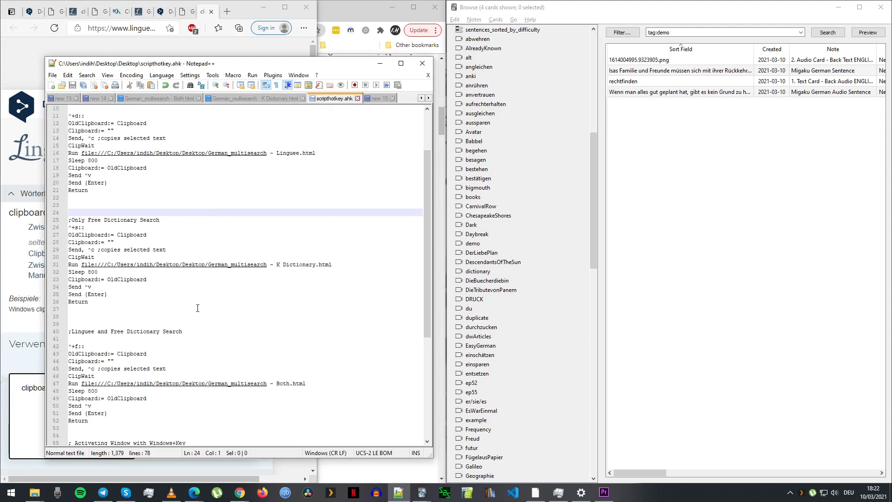
scroll(132, 156, "up", 3)
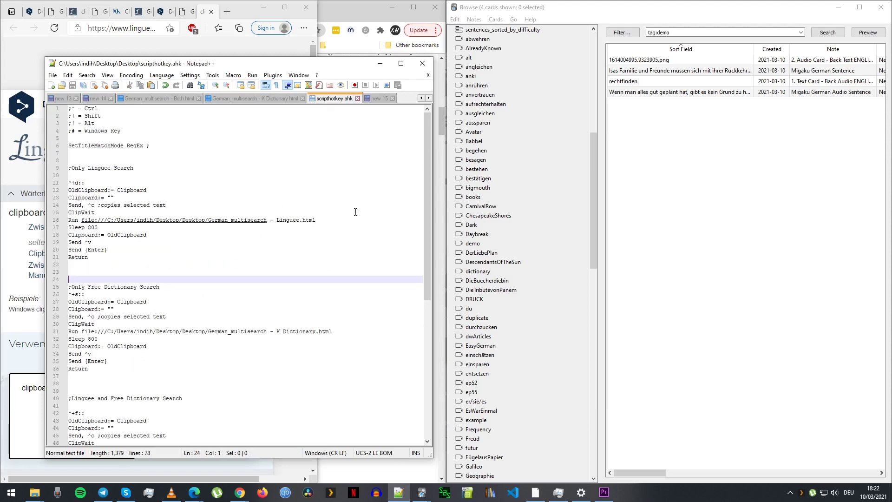
left_click(379, 99)
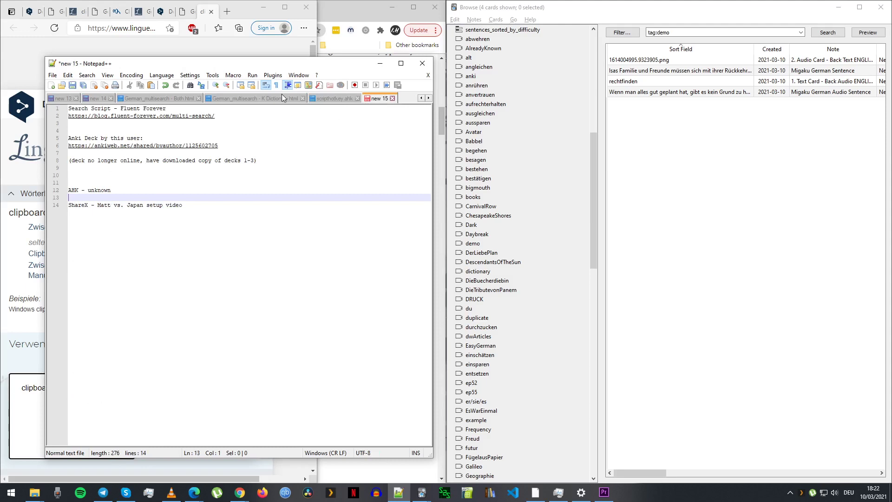
Step: In scripthotkey.ahk, point out the window-activation hotkeys, including #b: for Anki
left_click(334, 98)
scroll(322, 252, "down", 11)
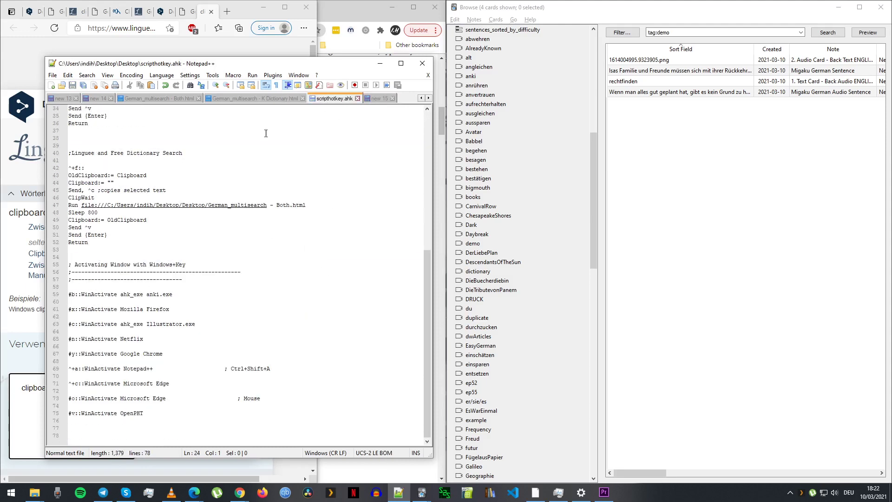
left_click_drag(101, 253, 206, 435)
left_click(96, 428)
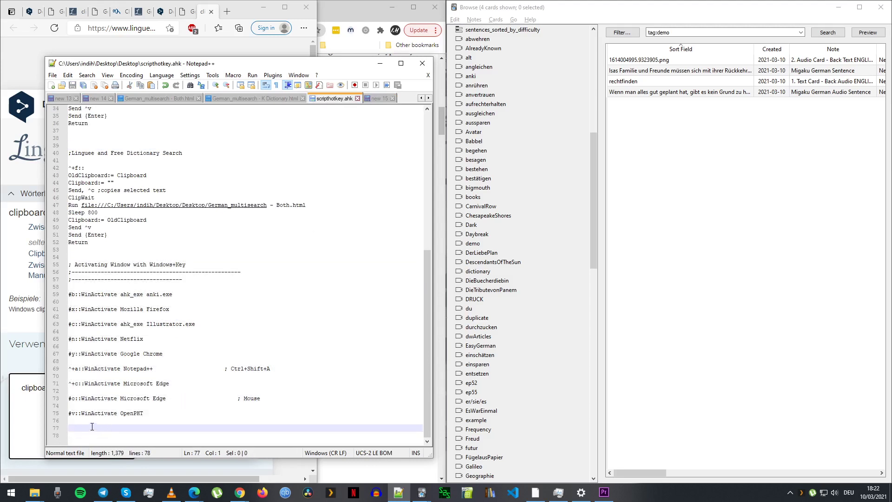
left_click_drag(78, 294, 63, 295)
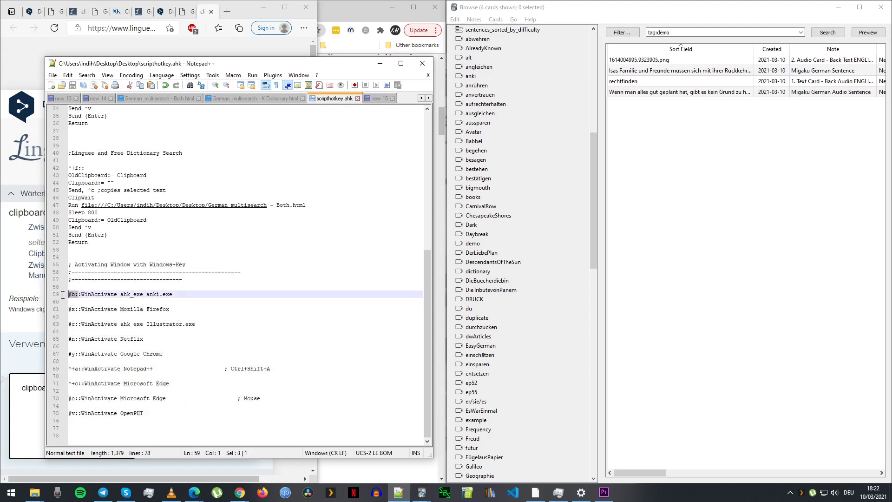
left_click(155, 295)
left_click(115, 287)
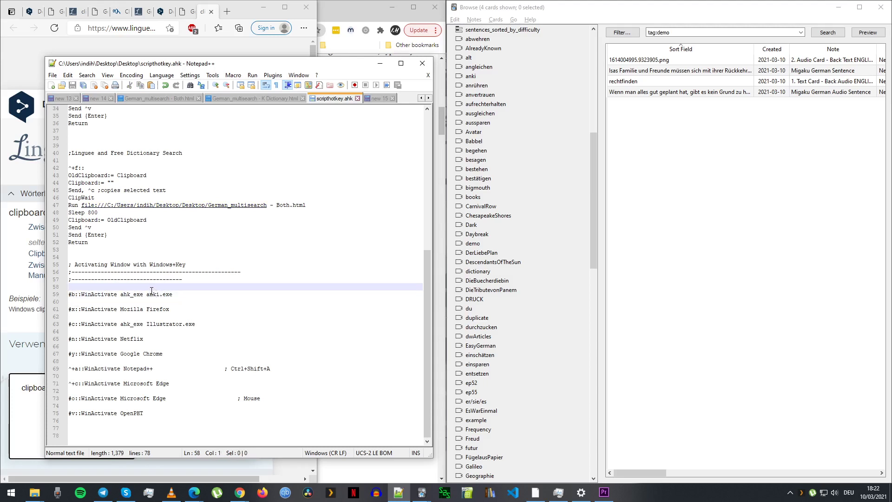
left_click(93, 295)
left_click(227, 272)
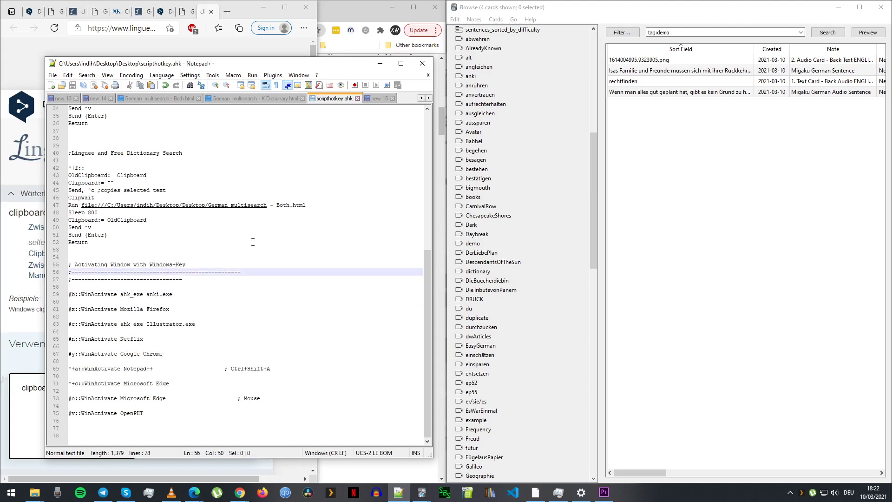
Step: Demonstrate switching windows: Ctrl+Shift+C to Edge, Alt+Tab to Chrome, Ctrl+Shift+A back to Notepad++
key("ctrl+shift+c")
key("alt+Tab")
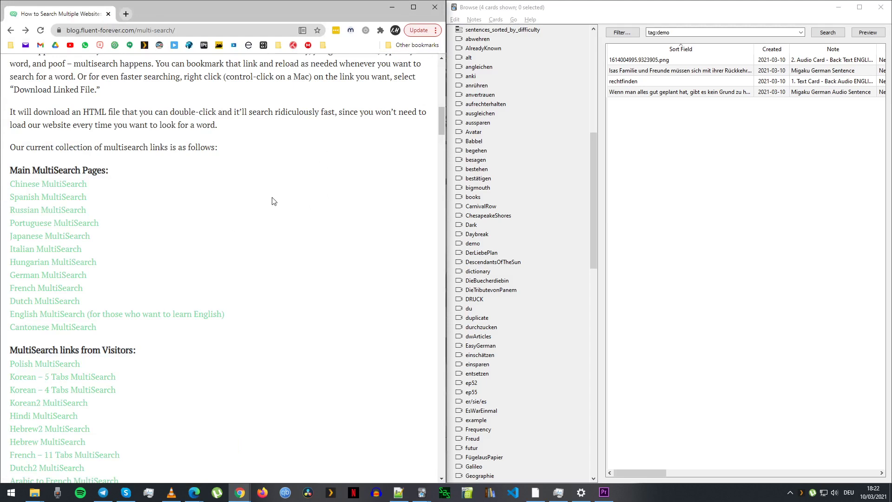
key("alt+Tab")
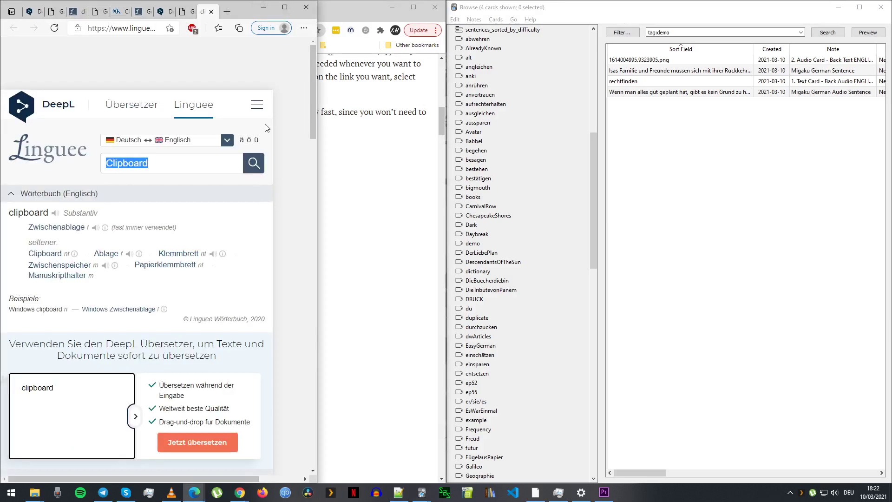
key("ctrl+shift+a")
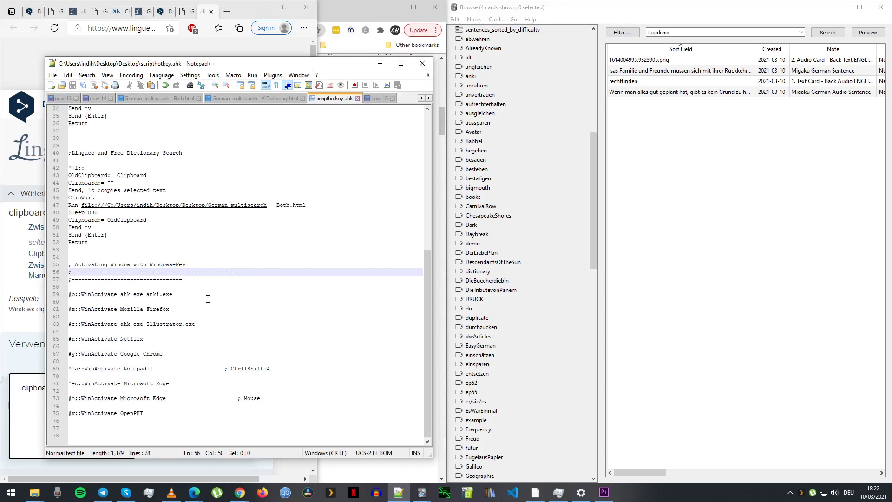
left_click(208, 296)
Step: Highlight the shared Anki deck note in new 15, then minimize Notepad++
scroll(223, 296, "up", 11)
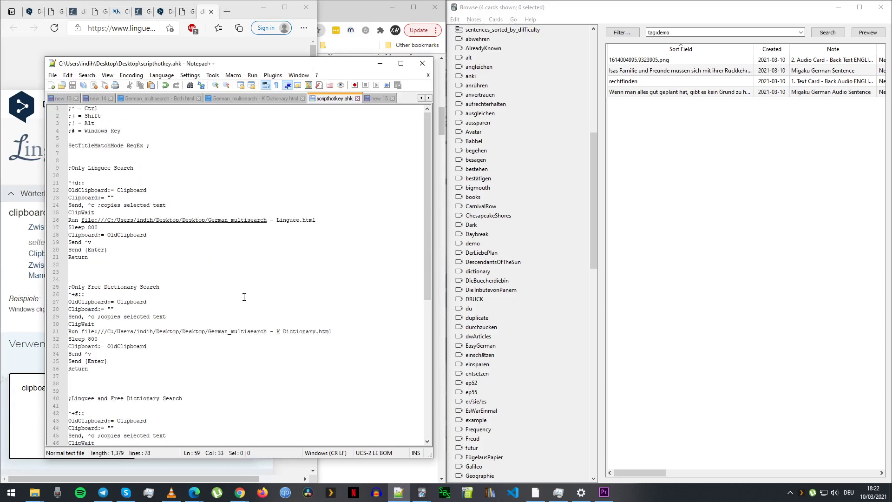
left_click(377, 99)
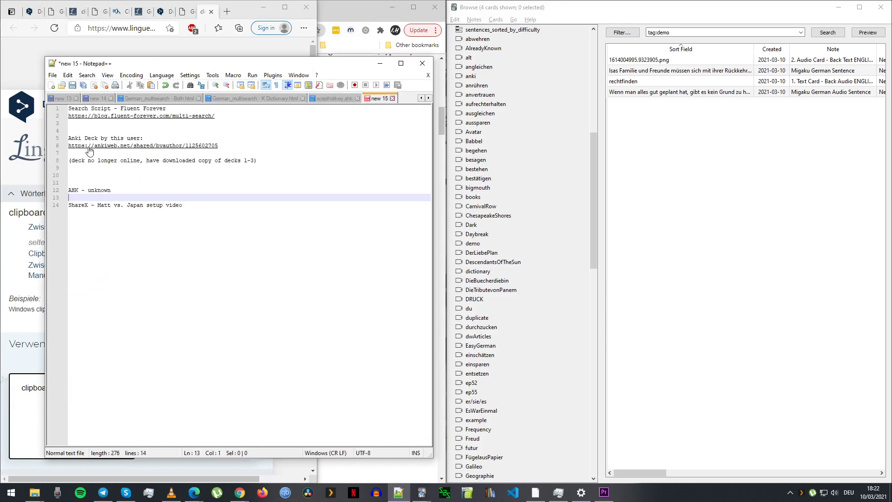
left_click(93, 132)
left_click_drag(93, 133, 246, 146)
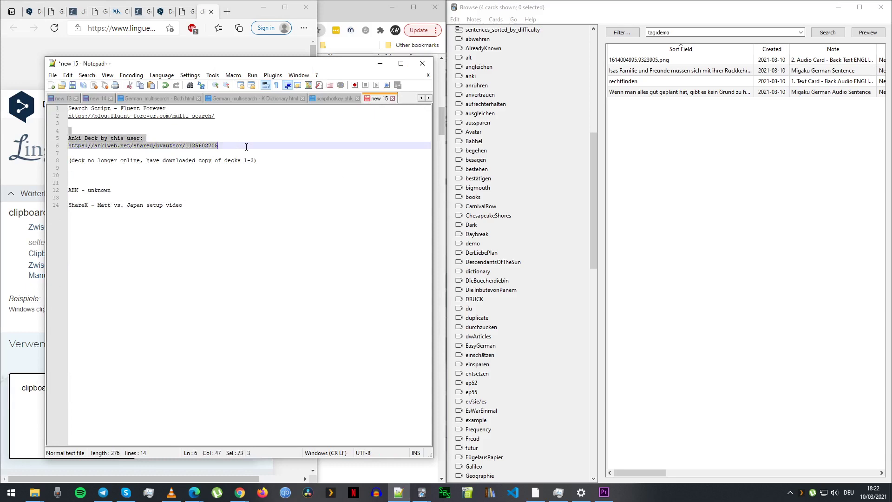
left_click(305, 137)
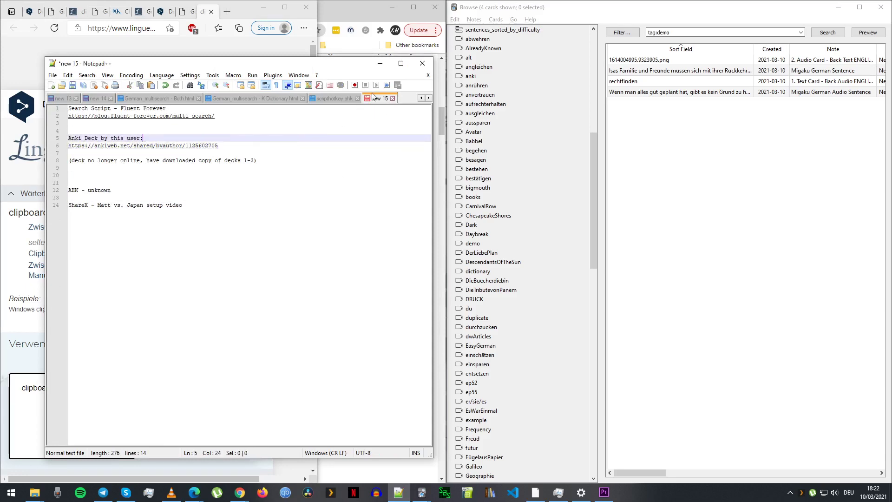
left_click(379, 64)
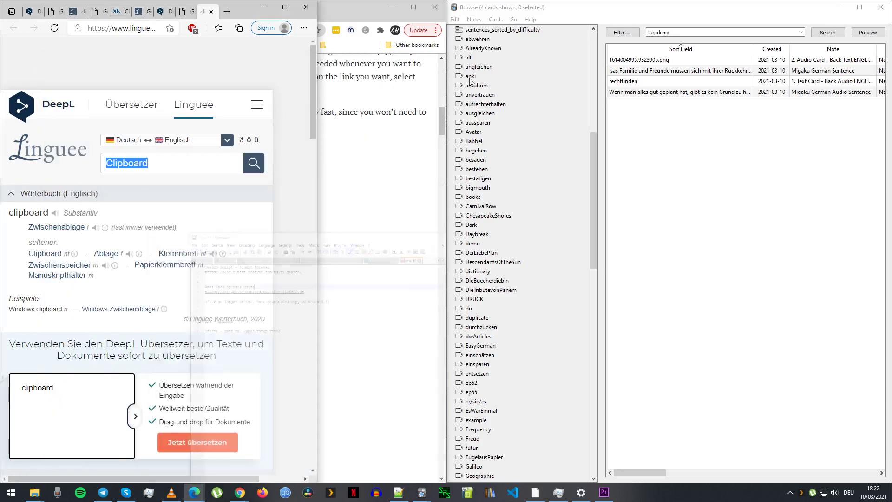
Step: Select the first demo card (1614004995.9323905.png) to load its hetzen note
left_click(707, 60)
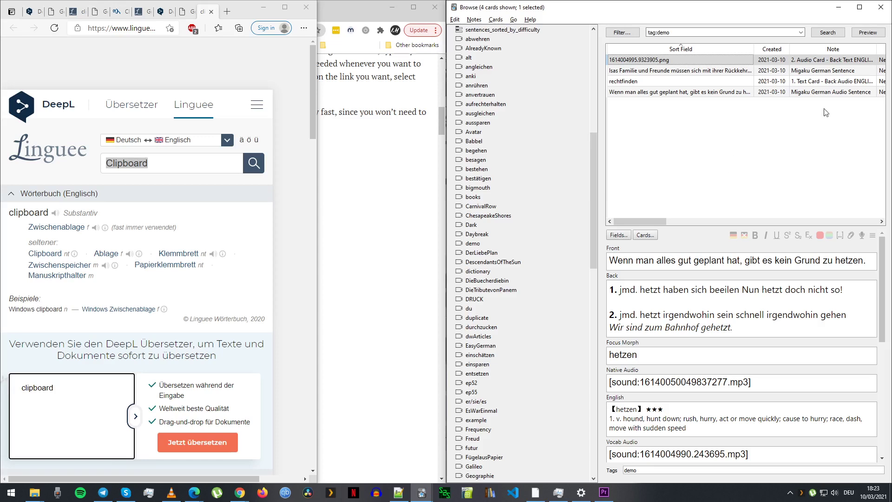
Step: Preview the hetzen card, reveal its English definition, and open its Card Types templates
left_click(865, 33)
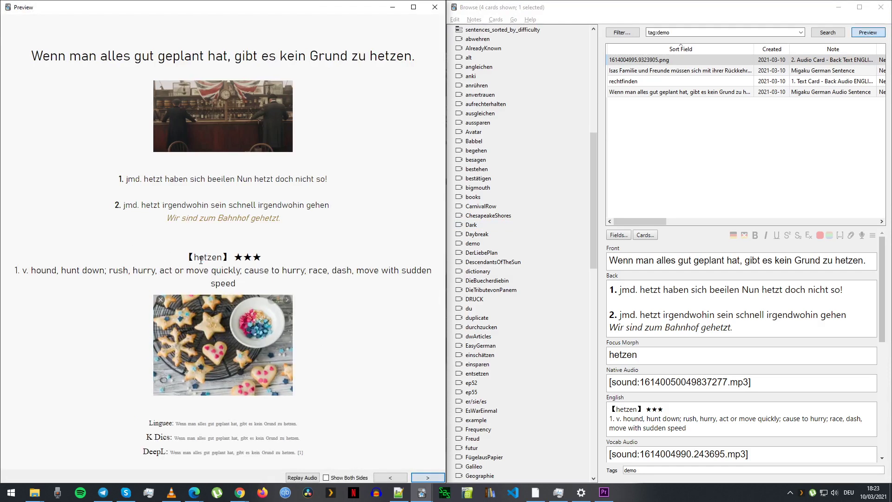
left_click(203, 259)
left_click_drag(73, 258, 258, 286)
left_click(216, 254)
left_click_drag(181, 258, 208, 266)
left_click(236, 265)
left_click_drag(248, 289, 181, 259)
left_click(190, 256)
left_click(648, 235)
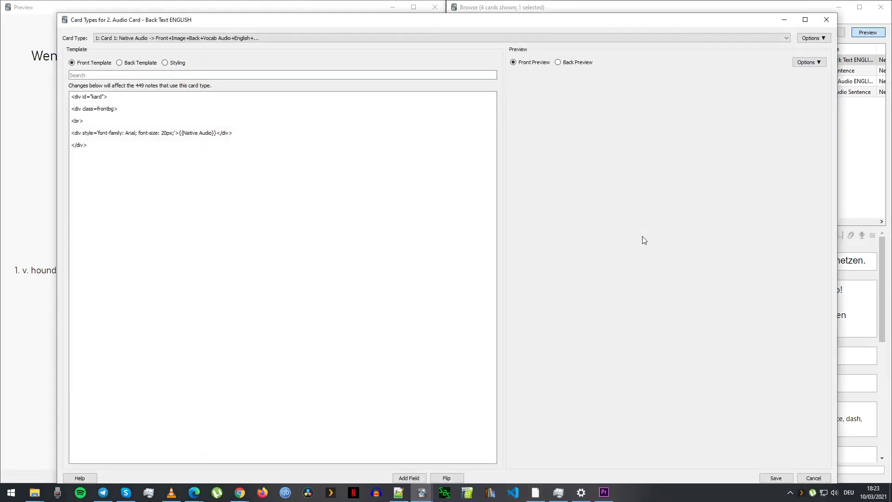
Step: Show the Styling CSS and highlight the color accents, including italics colour 966a00
left_click(179, 64)
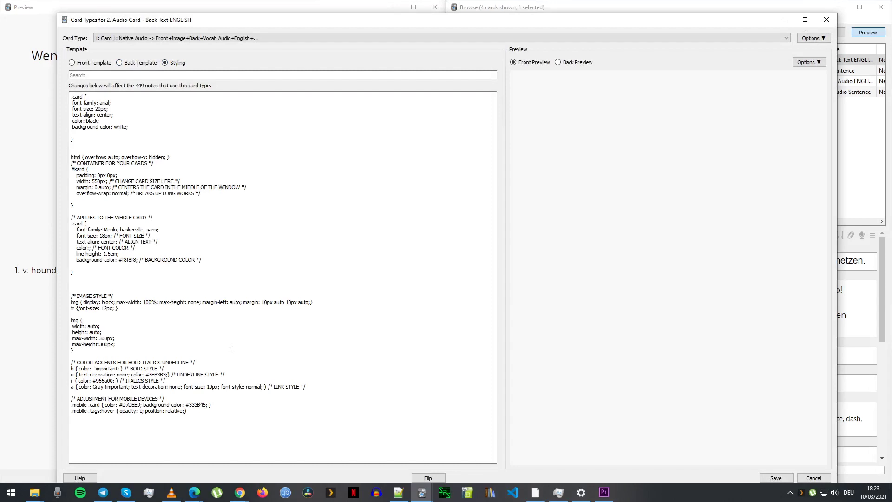
left_click_drag(111, 200, 360, 428)
left_click(227, 426)
left_click_drag(94, 356, 308, 391)
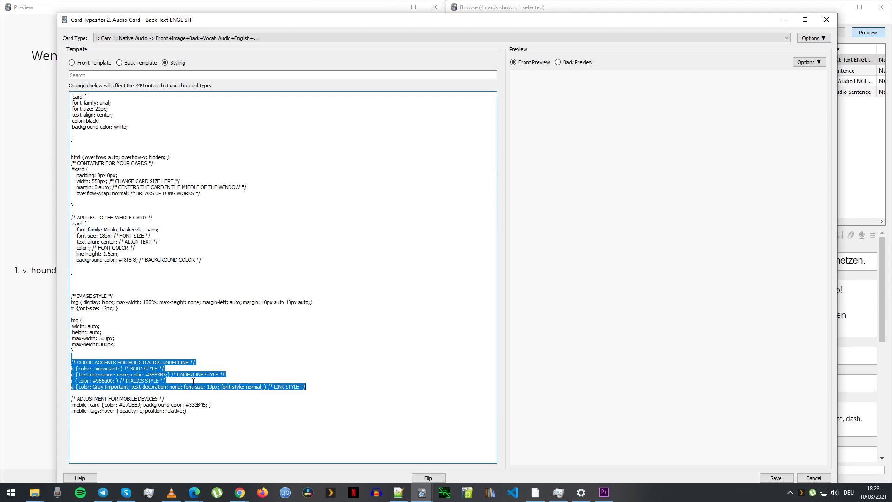
left_click(69, 370)
double_click(70, 369)
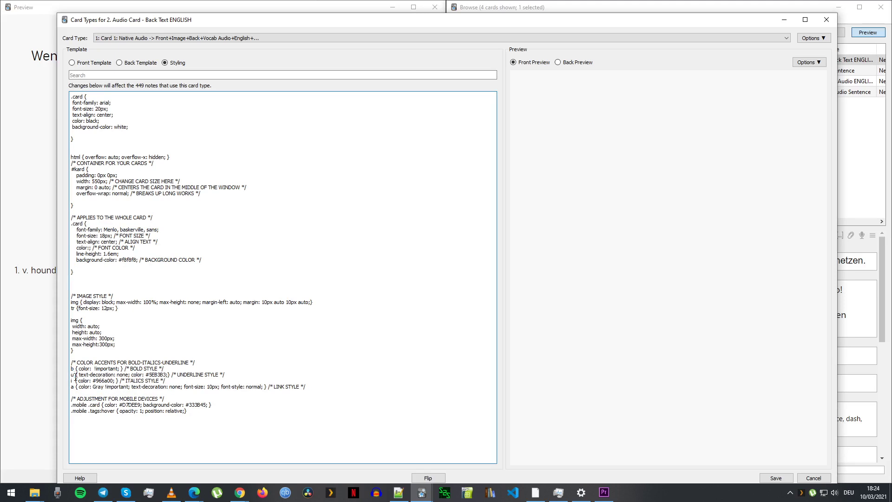
left_click_drag(76, 375, 74, 381)
double_click(72, 380)
double_click(99, 381)
left_click(74, 375)
Step: Highlight the 300px image max-width/max-height lines and the #kard container rule
left_click_drag(123, 348, 65, 337)
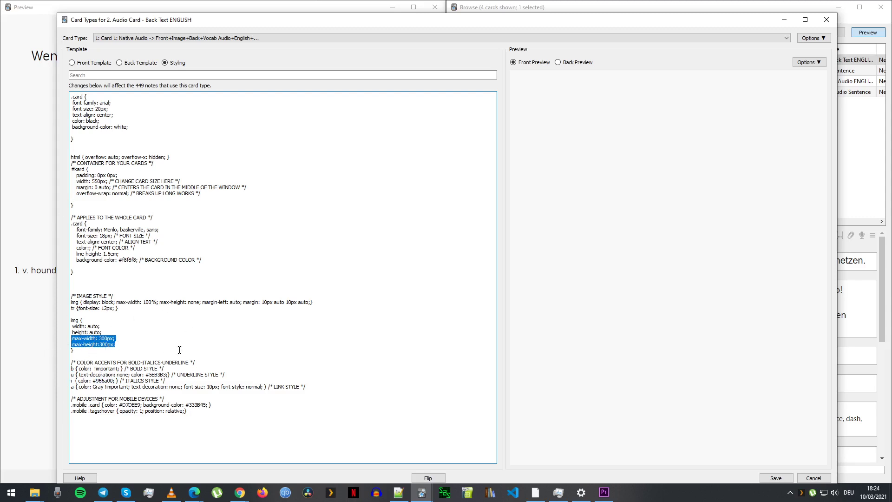
mouse_move(311, 25)
left_mouse_down()
mouse_move(375, 313)
mouse_move(347, 282)
mouse_move(340, 257)
mouse_move(314, 17)
left_mouse_up()
left_click_drag(139, 142, 128, 191)
left_click(155, 128)
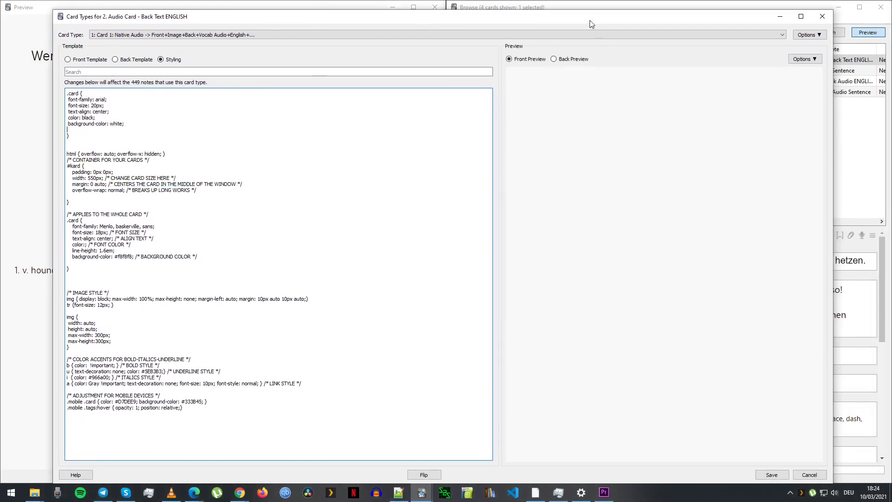
Step: Close the Card Types dialog and select the rechtfinden card for preview
mouse_move(590, 20)
left_mouse_down()
mouse_move(599, 14)
mouse_move(604, 29)
left_mouse_up()
left_click(835, 28)
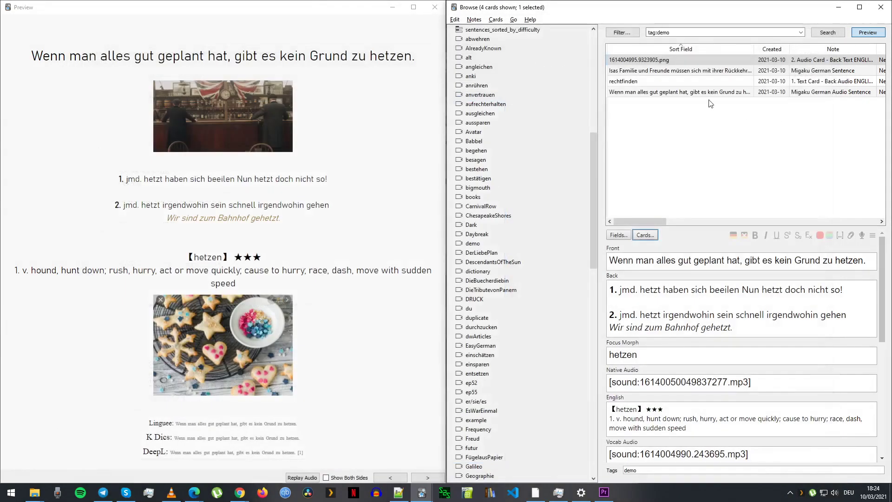
left_click(675, 81)
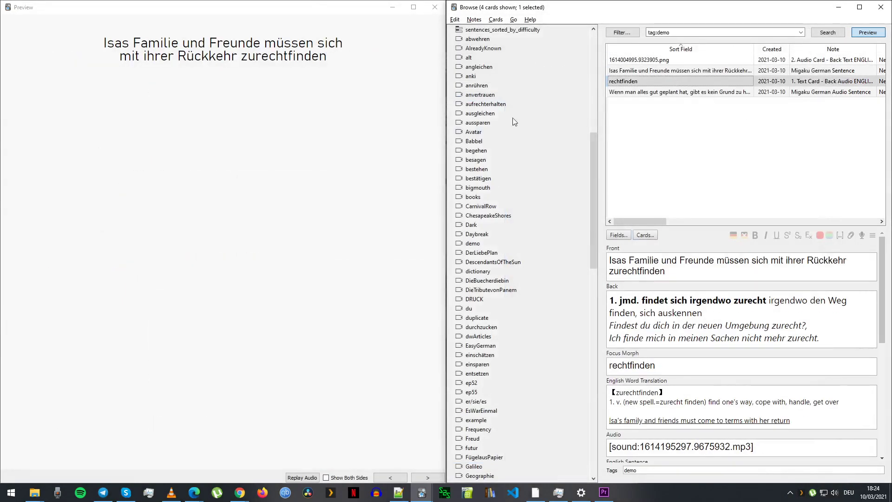
left_click(155, 226)
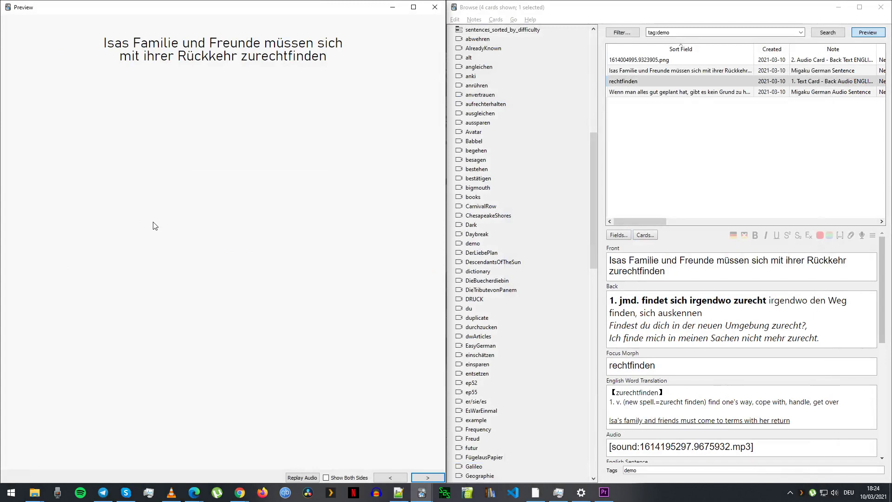
Step: Flip the rechtfinden card to its back, check its Audio field, then select the Isas Familie card
key("Right")
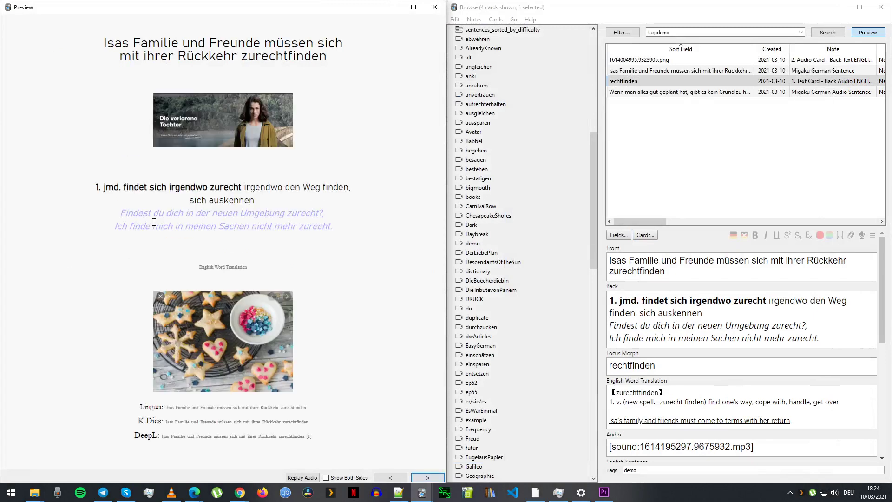
scroll(783, 353, "down", 2)
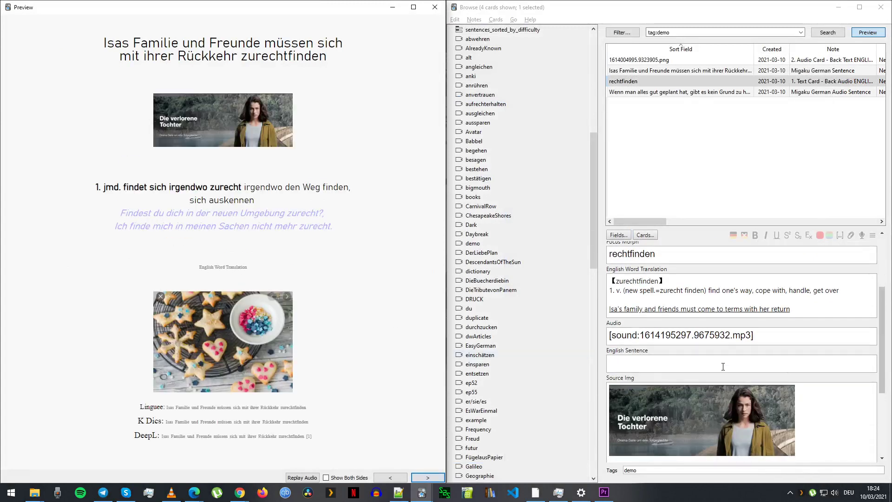
triple_click(679, 336)
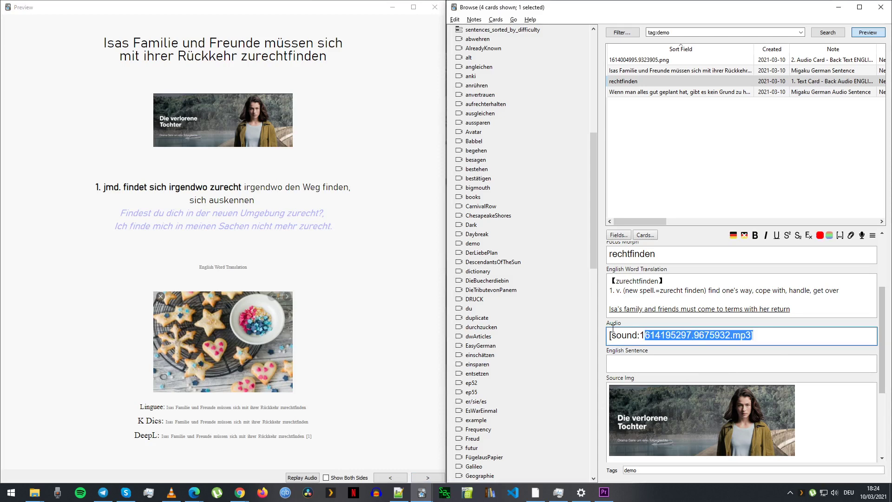
left_click(694, 336)
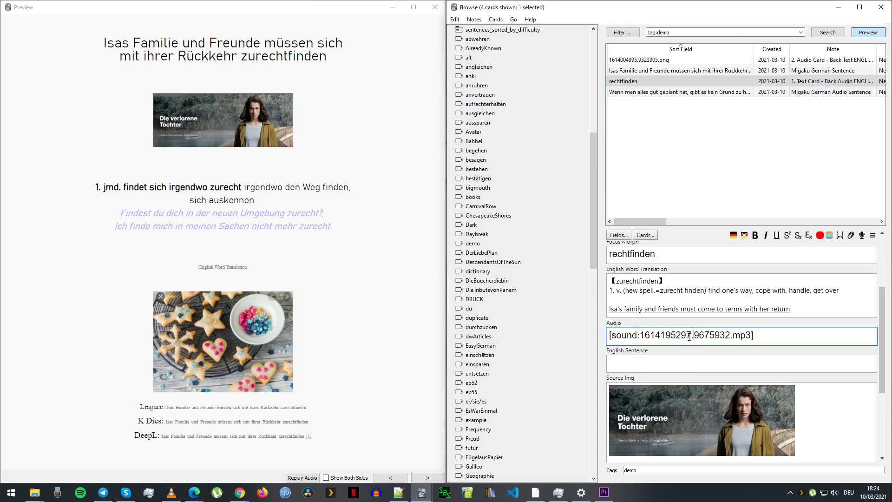
left_click(725, 70)
Step: Flip the Isas Familie card to its answer and highlight the 【zurechtfinden】 definition and examples
left_click(251, 277)
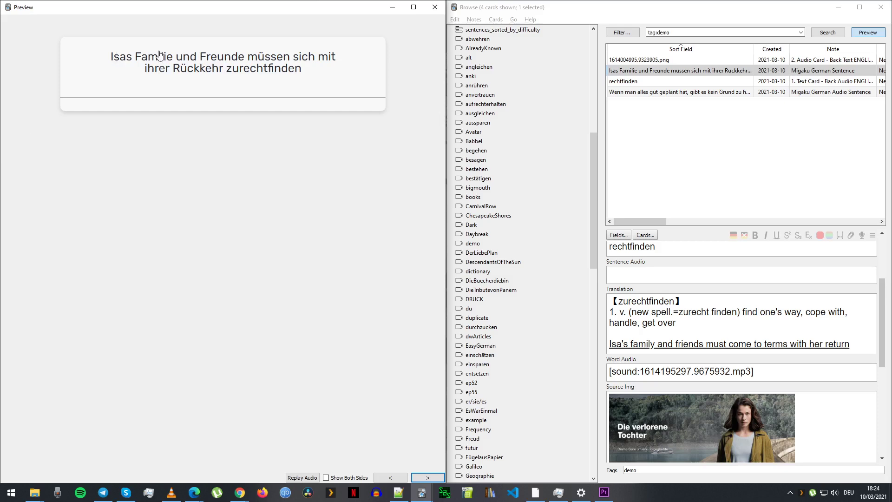
mouse_move(168, 58)
key("Right")
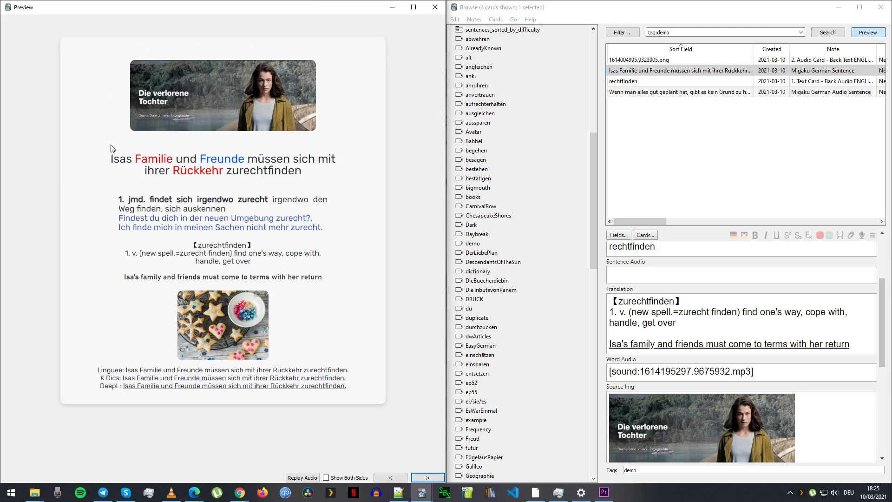
left_click_drag(121, 200, 324, 225)
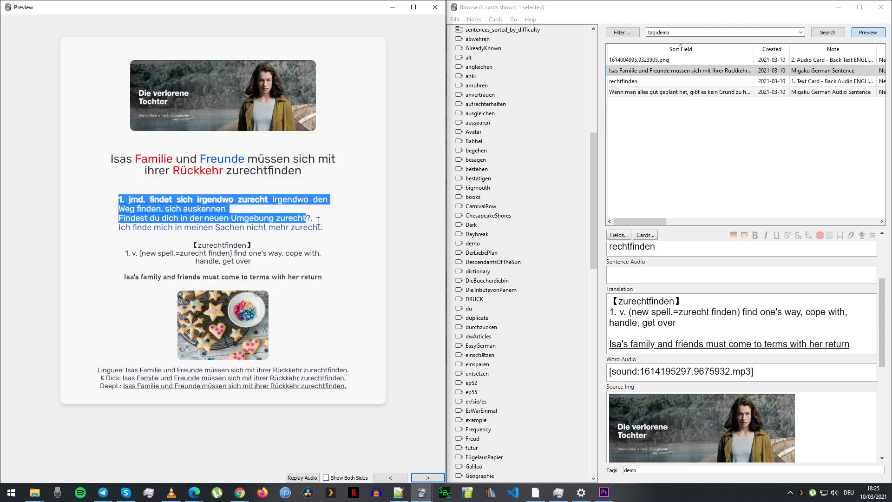
left_click(234, 241)
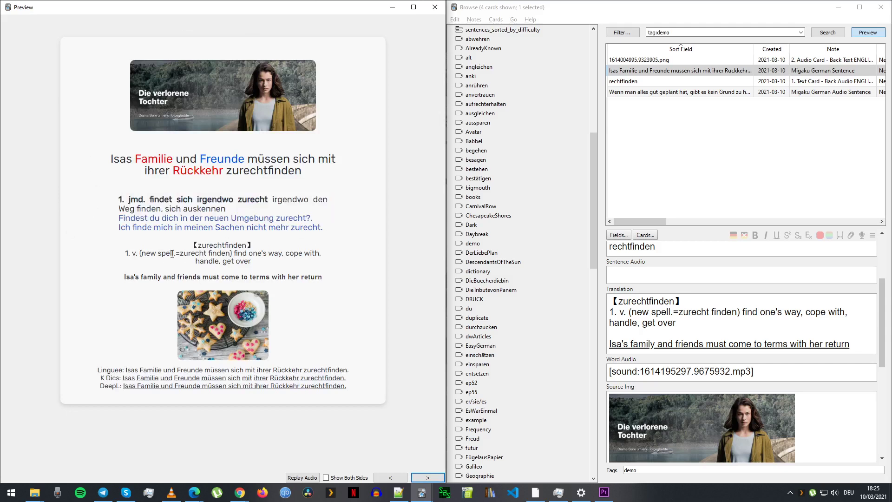
left_click_drag(190, 245, 265, 265)
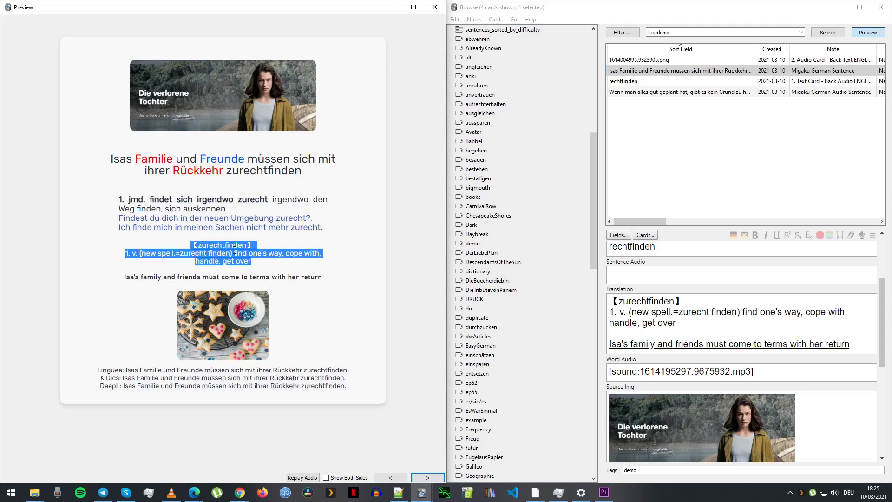
left_click(205, 247)
Step: Check the Sentence Audio field, then open the Migaku German Sentence card templates
scroll(631, 345, "up", 2)
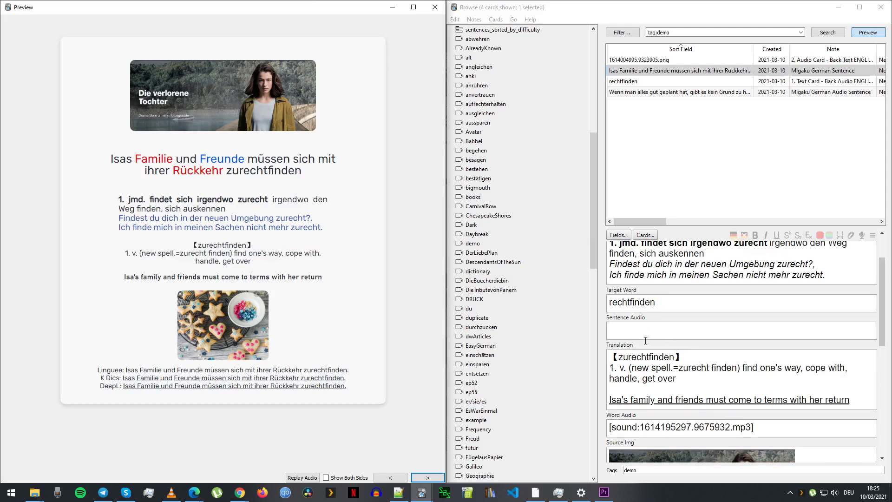
left_click(631, 345)
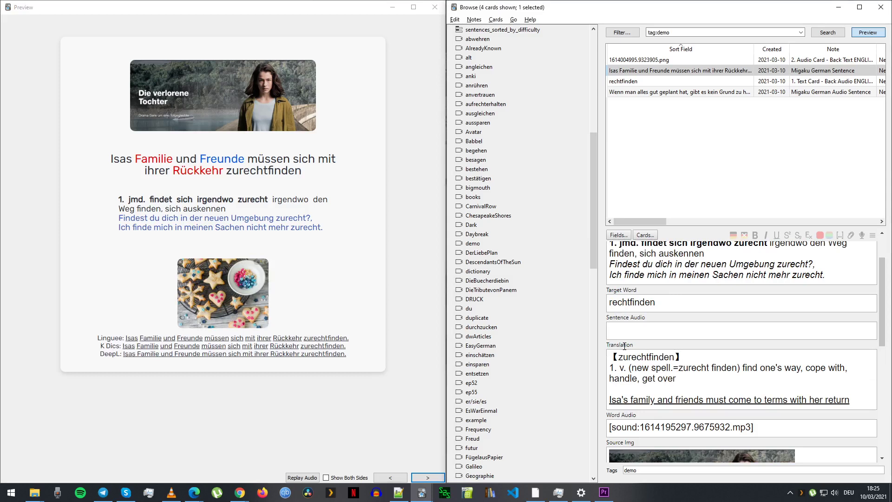
left_click(341, 253)
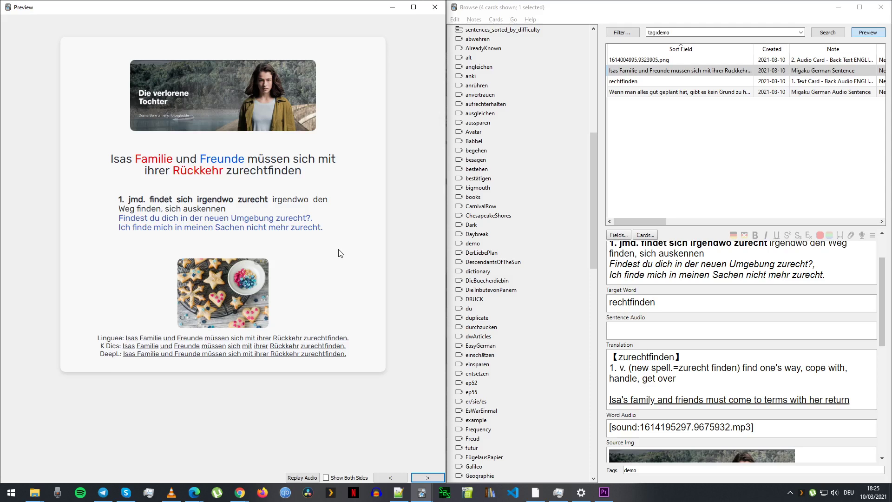
left_click(644, 235)
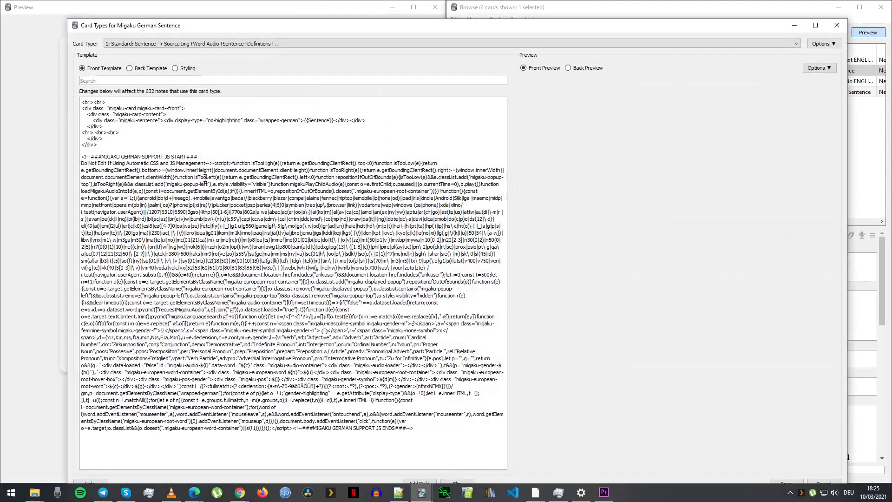
Step: Show the Migaku German Sentence styling CSS and highlight its ITALICS and UNDERLINE STYLE rules
left_click(187, 70)
scroll(270, 272, "down", 15)
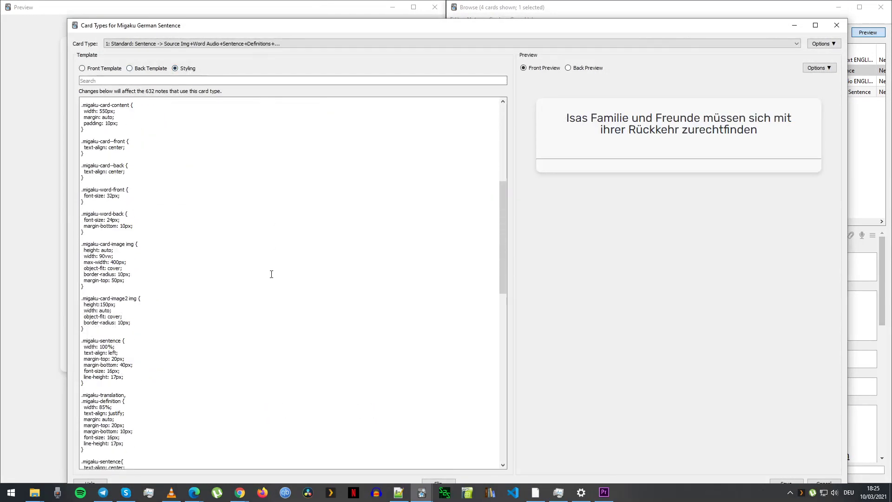
scroll(268, 272, "down", 10)
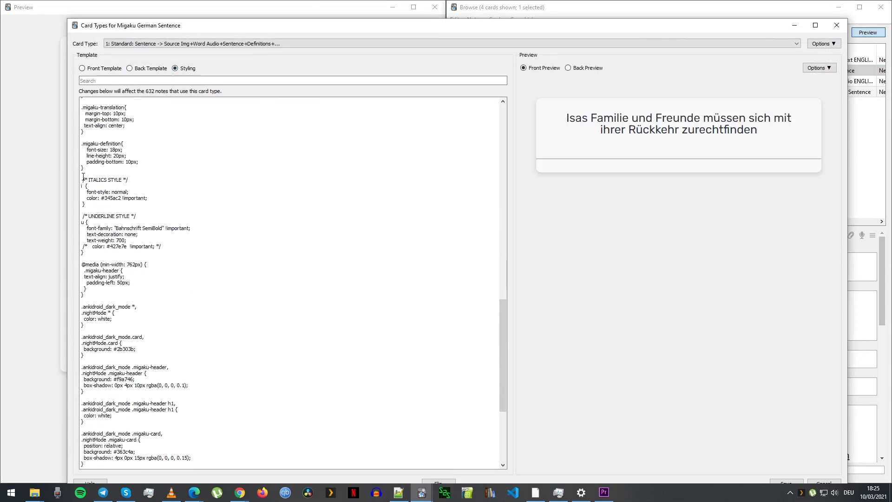
left_click_drag(84, 177, 183, 251)
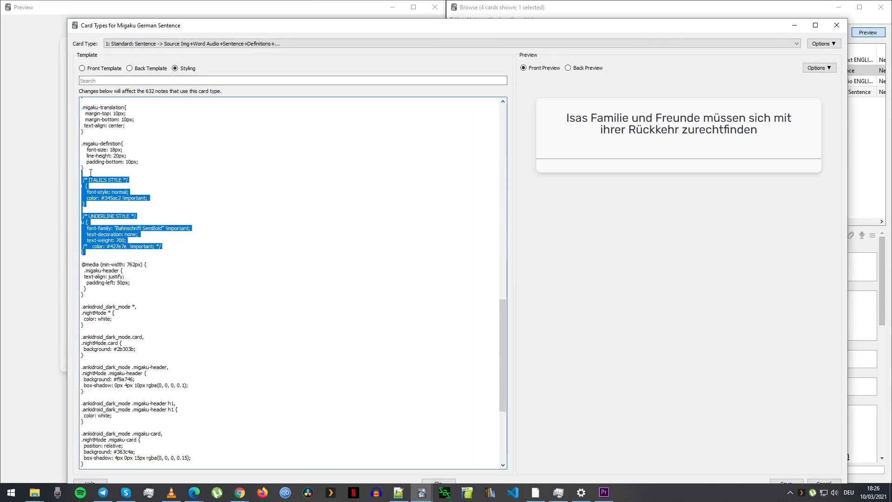
left_click(139, 217)
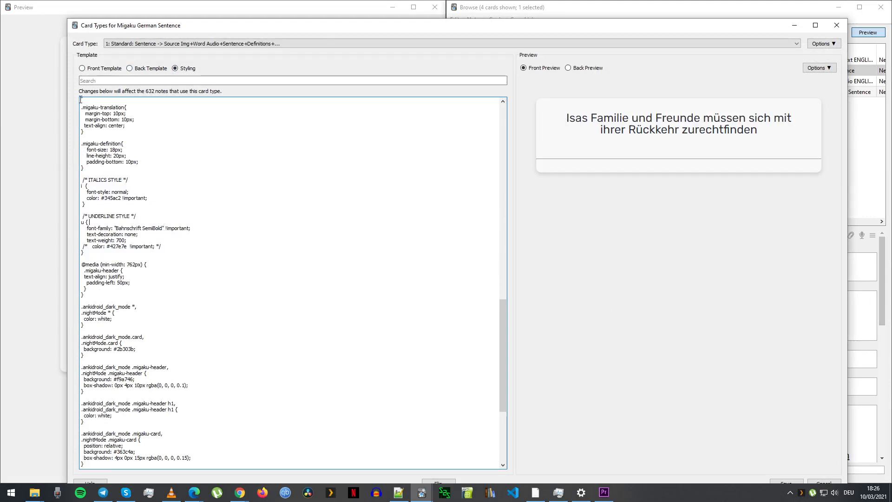
Step: Display the sentence card's back template and highlight the Linguee and K Dics lines in its preview
left_click(144, 68)
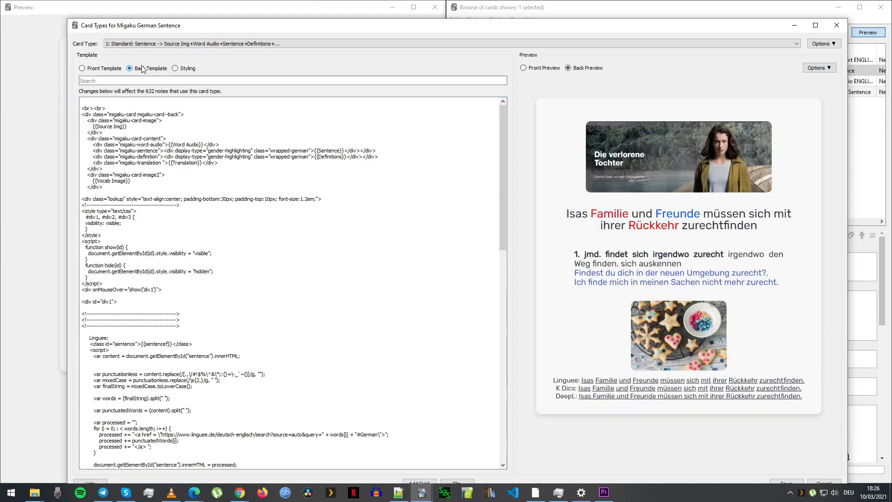
left_click_drag(563, 380, 797, 387)
left_click(541, 360)
scroll(483, 217, "down", 10)
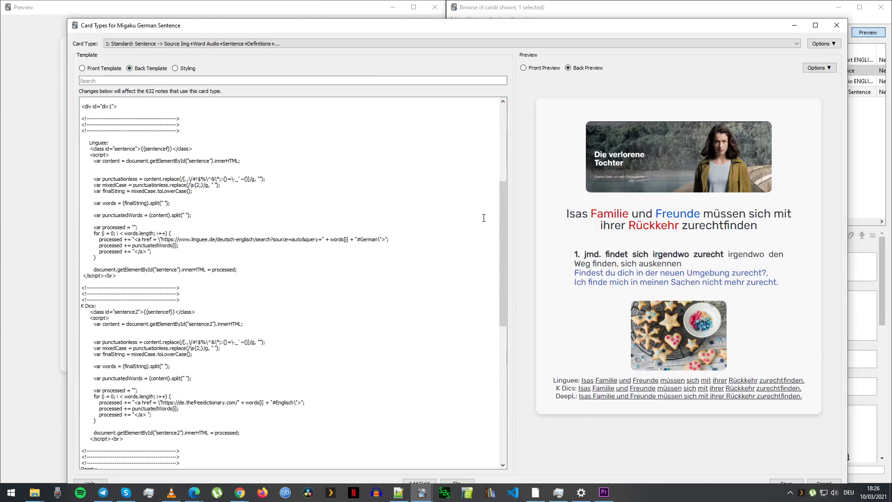
scroll(482, 218, "down", 10)
scroll(476, 215, "up", 11)
scroll(476, 216, "up", 1)
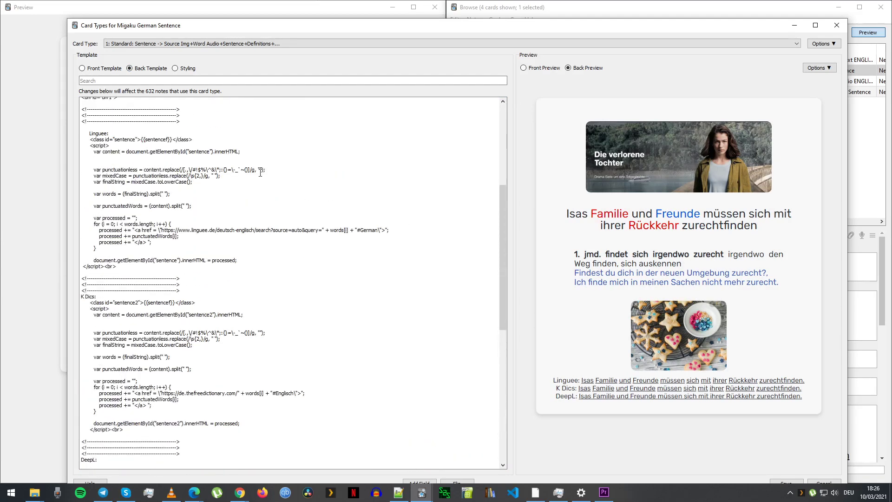
Step: Highlight the Linguee lookup script block, its closing script line and comment lines in the code
left_click_drag(81, 132, 296, 262)
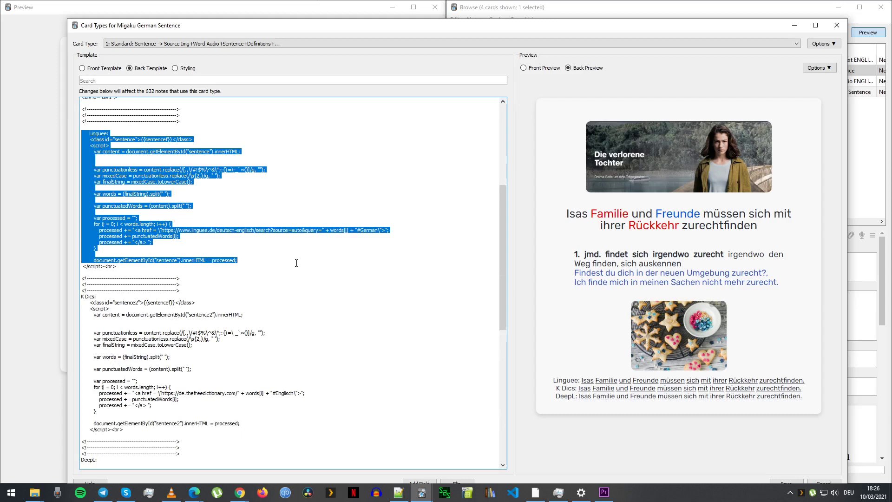
left_click(114, 269)
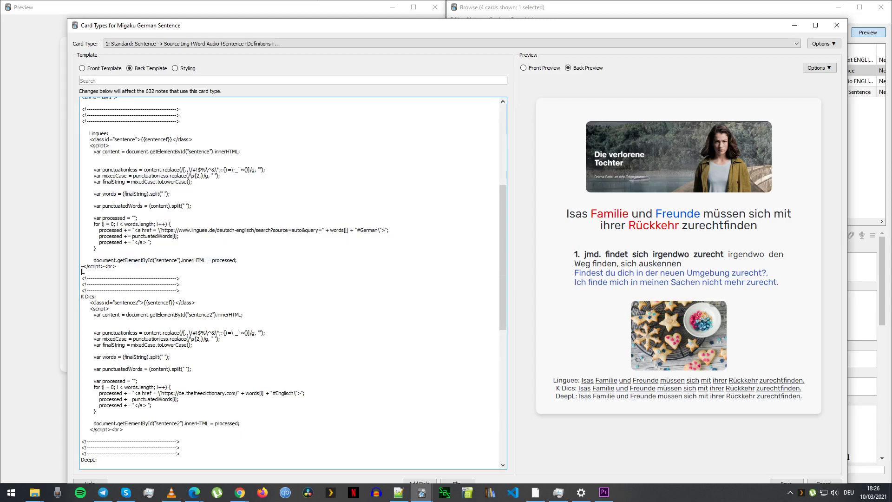
left_click_drag(84, 267, 121, 267)
left_click(192, 265)
left_click_drag(81, 104, 181, 283)
left_click(440, 350)
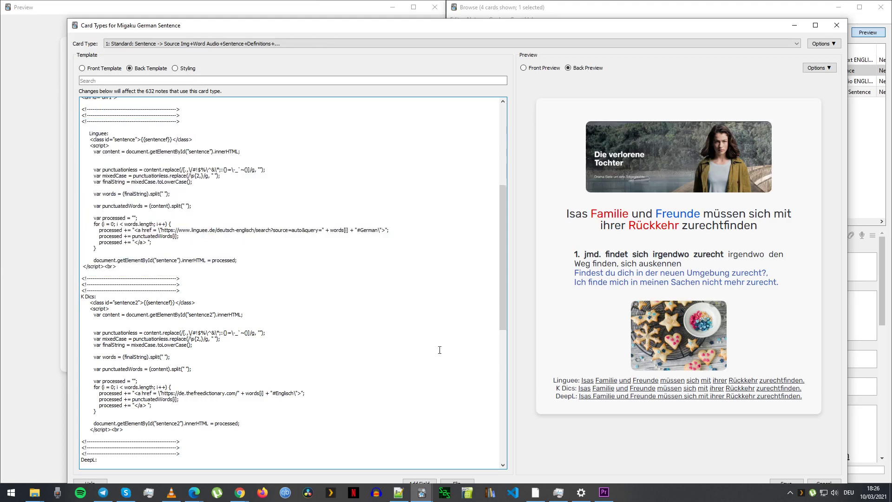
Step: Highlight the preview's three lookup lines, then the word DeepL and the DeepL lookup line
left_click_drag(559, 381, 566, 383)
left_click(564, 384)
triple_click(557, 380)
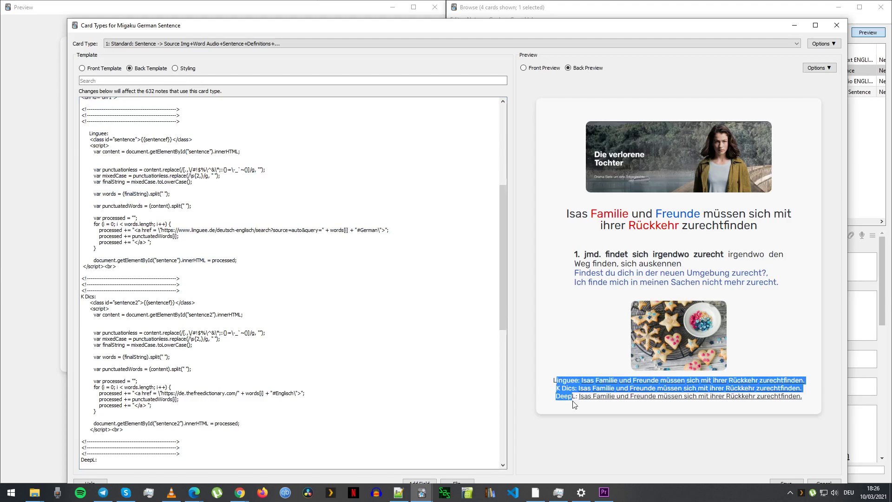
left_click(556, 379)
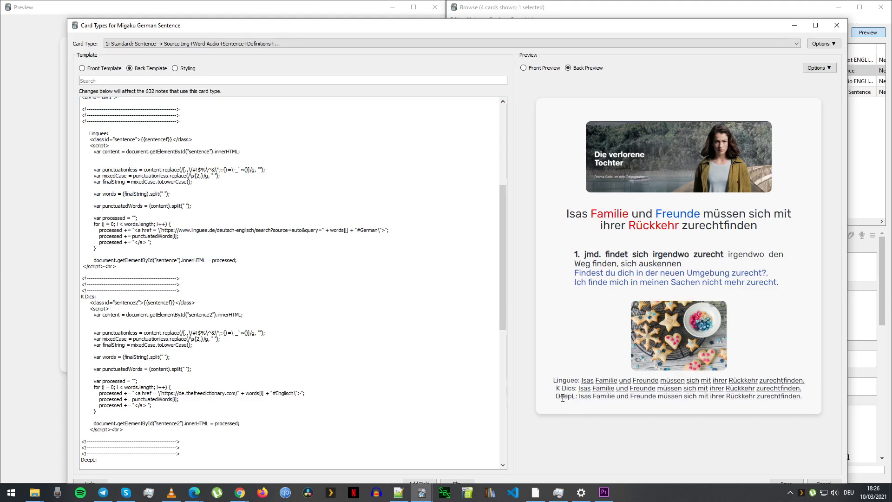
double_click(566, 398)
left_click(566, 405)
left_click_drag(567, 398, 817, 402)
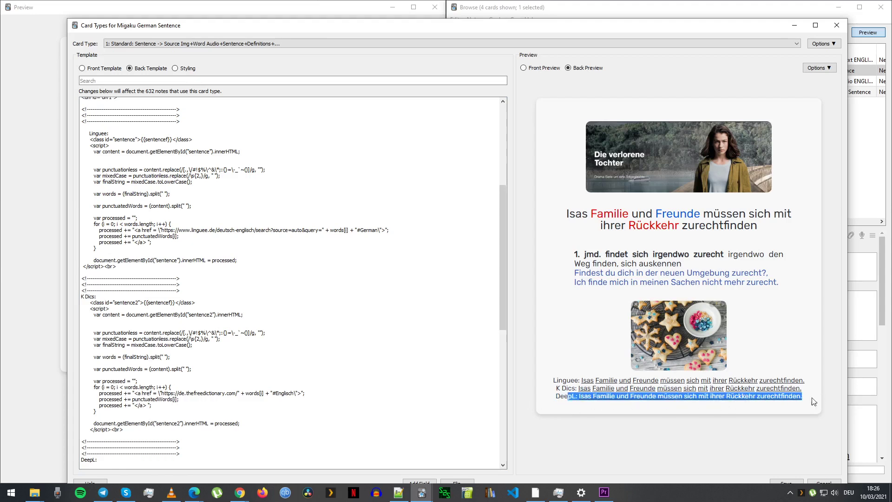
left_click(699, 409)
left_click(683, 397)
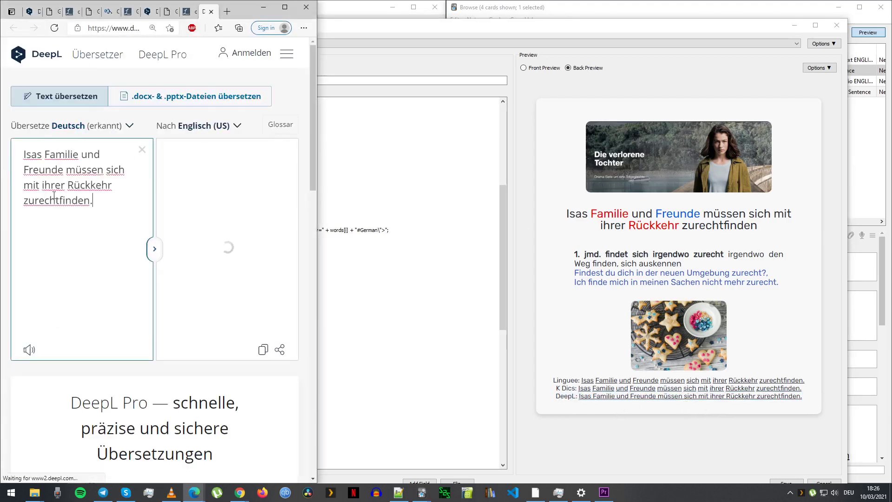
left_click(263, 7)
scroll(198, 323, "up", 2)
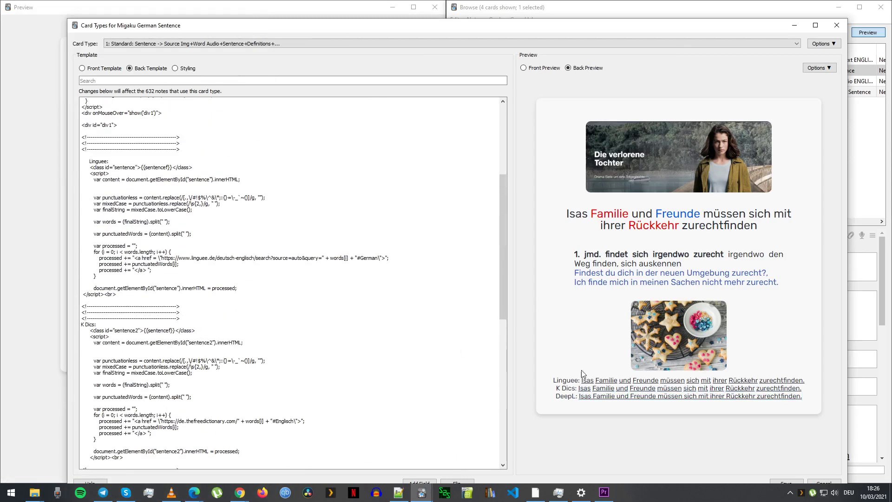
Step: Close the template editor and preview the 'Wenn man alles gut geplant hat' card
left_click(840, 29)
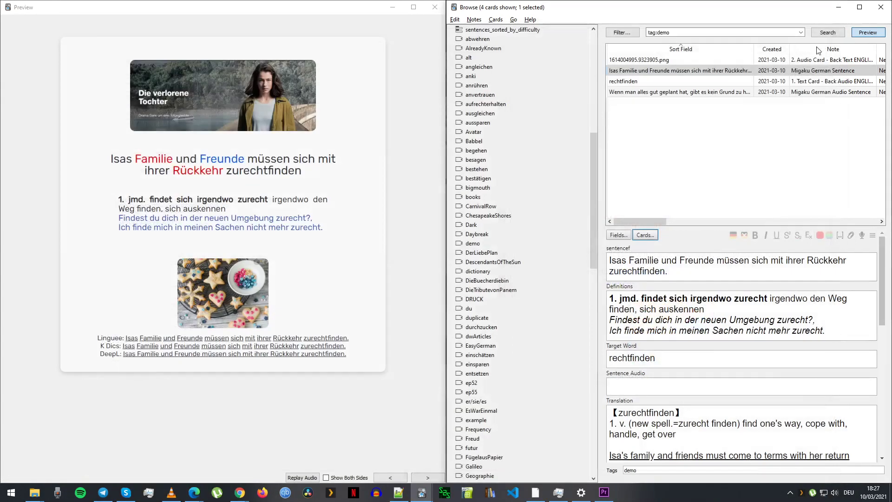
left_click(667, 94)
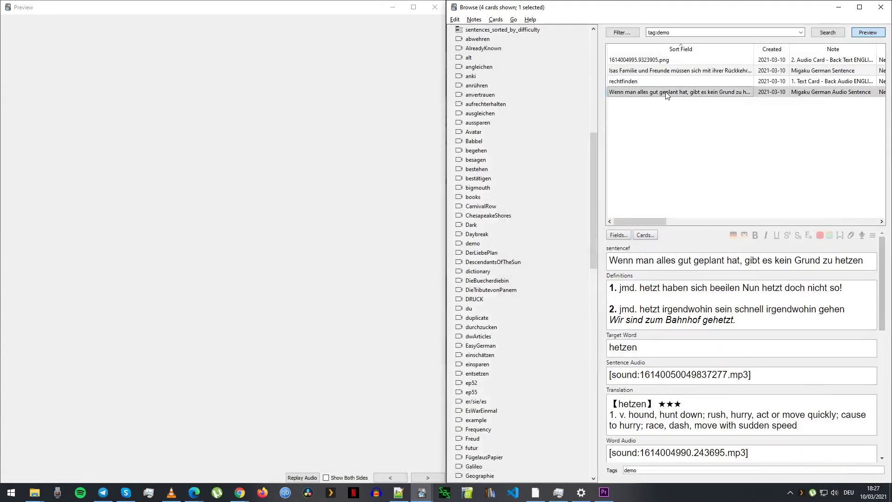
left_click(264, 303)
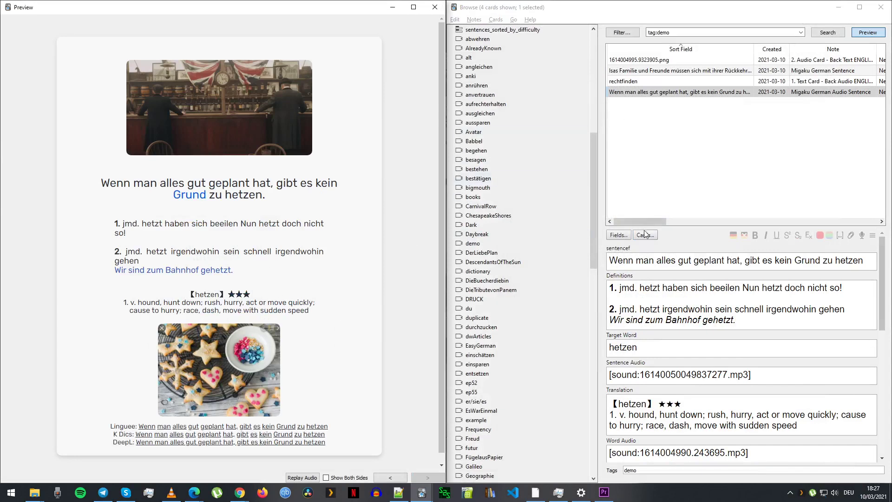
Step: Inspect the sentencef field and select the Sentence field text
double_click(627, 248)
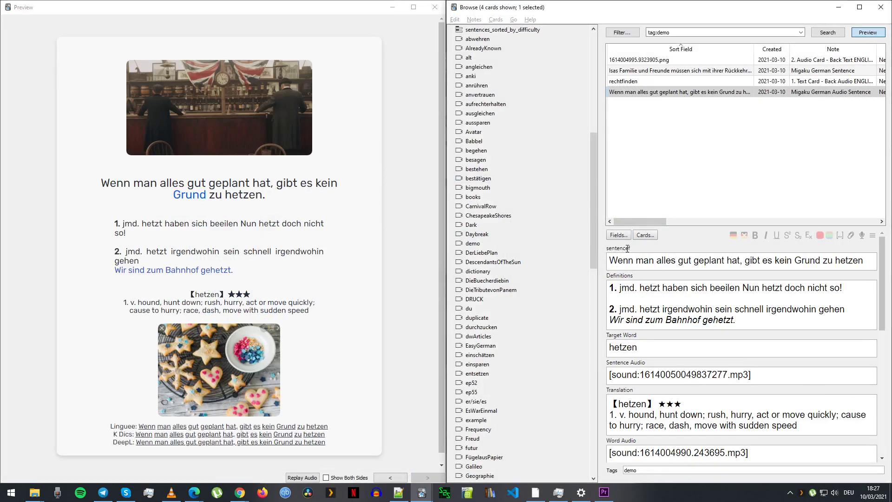
left_click(649, 262)
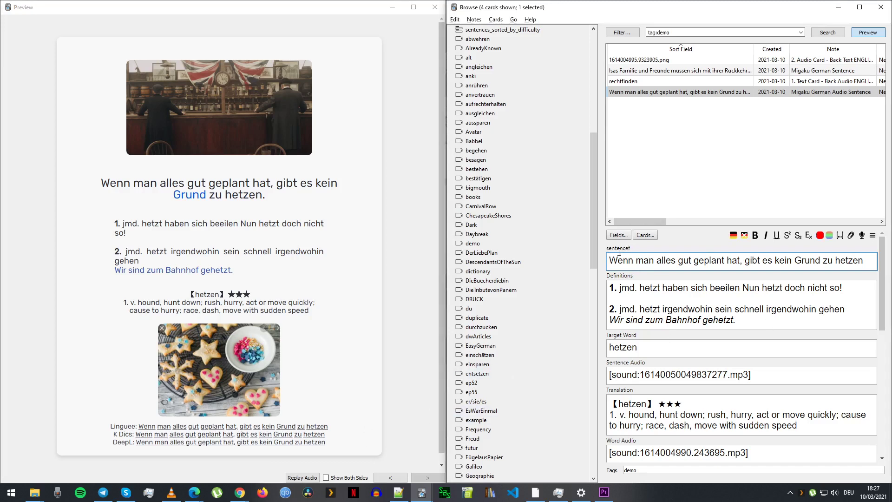
scroll(610, 260, "down", 5)
left_click_drag(689, 452, 607, 415)
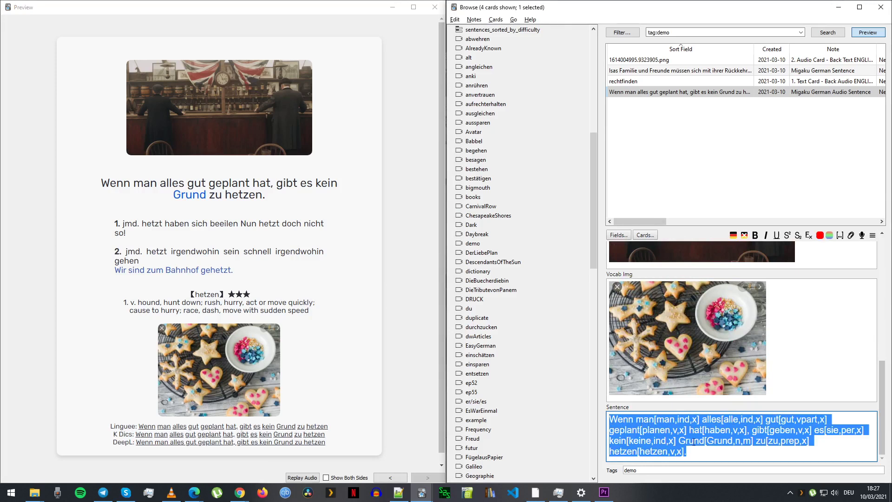
left_click(672, 432)
Step: Strip and restore the Migaku syntax on the Sentence field, then highlight the preview's dictionary lines
left_click(745, 235)
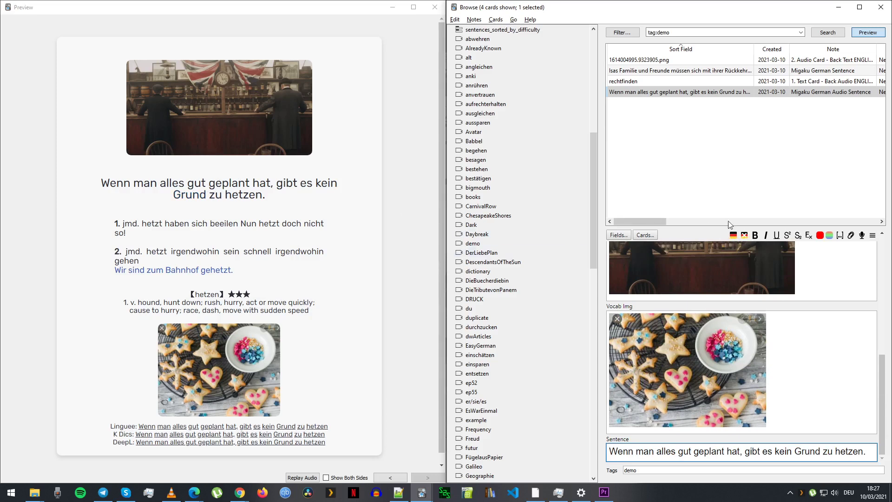
left_click(733, 235)
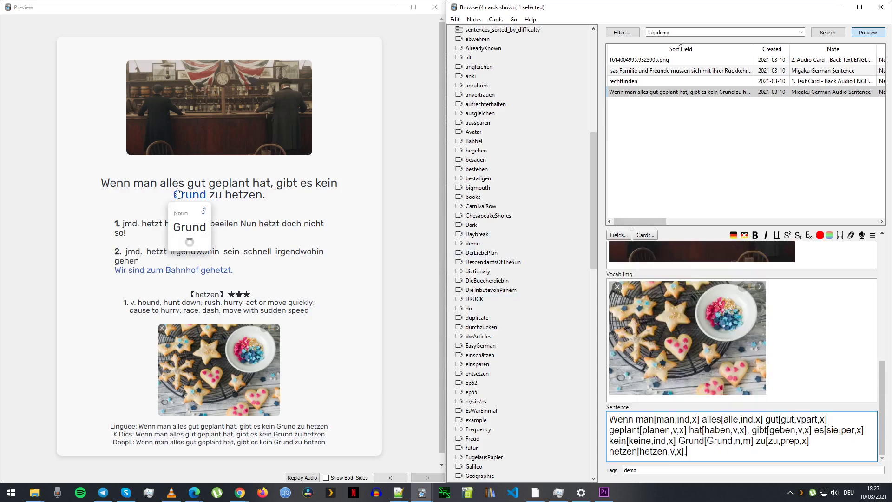
left_click_drag(330, 444, 87, 428)
left_click(97, 423)
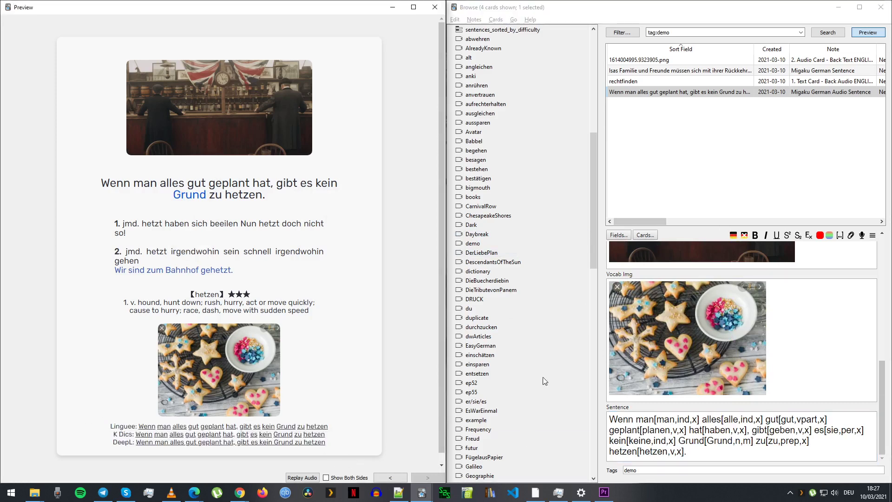
scroll(663, 260, "up", 10)
Step: Highlight the sentencef sentence, then leave the field
left_click(663, 260)
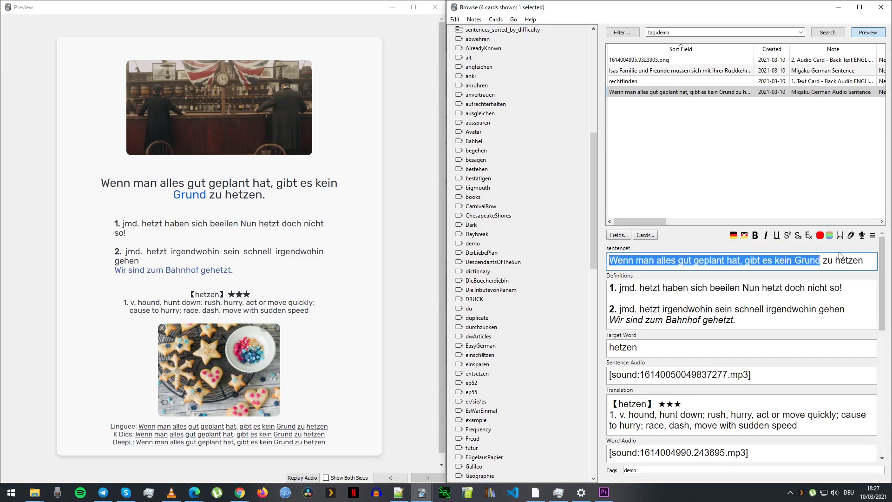
left_click_drag(844, 254, 864, 258)
left_click(818, 262)
left_click(652, 92)
left_click(635, 62, "shift")
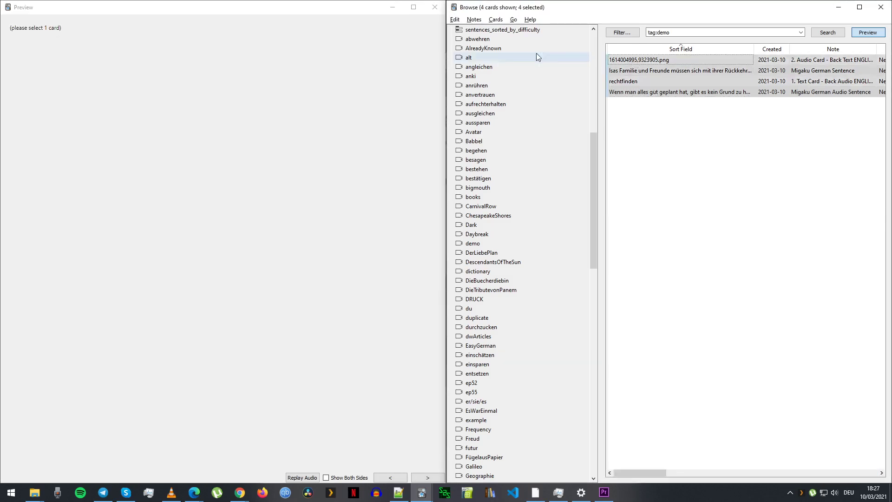
left_click(454, 19)
left_click(481, 81)
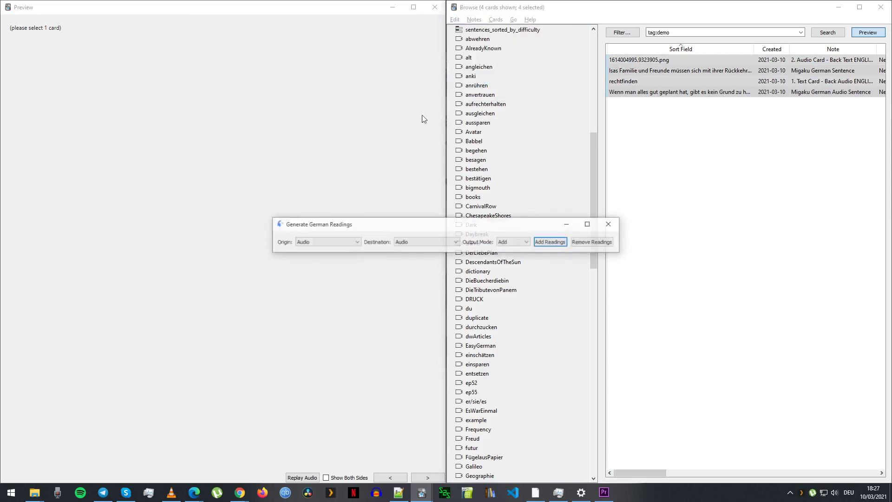
left_click(329, 242)
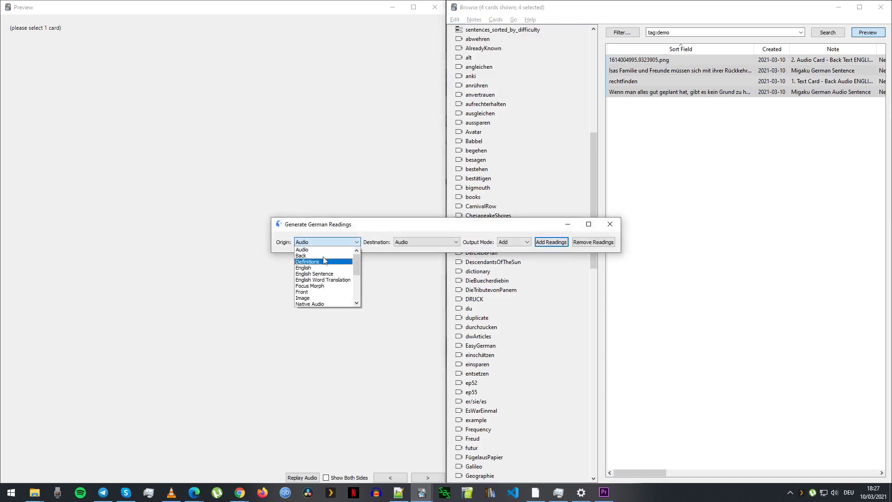
scroll(325, 283, "down", 2)
left_click(325, 292)
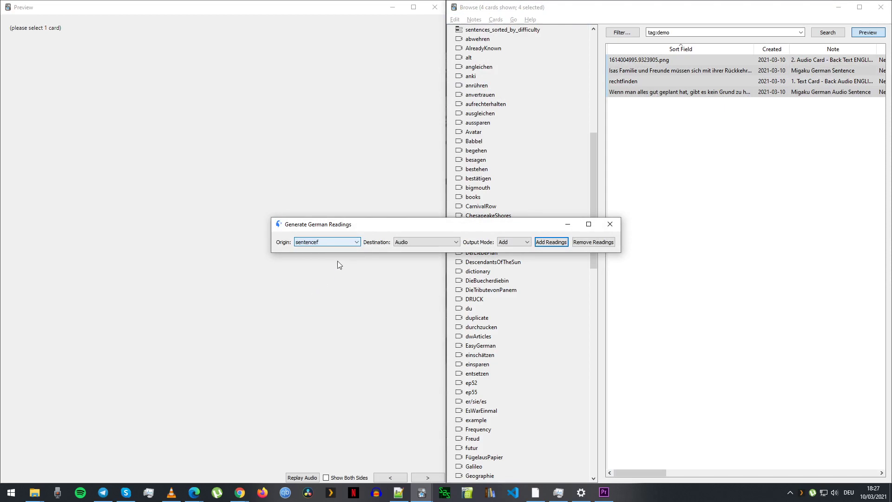
left_click(403, 242)
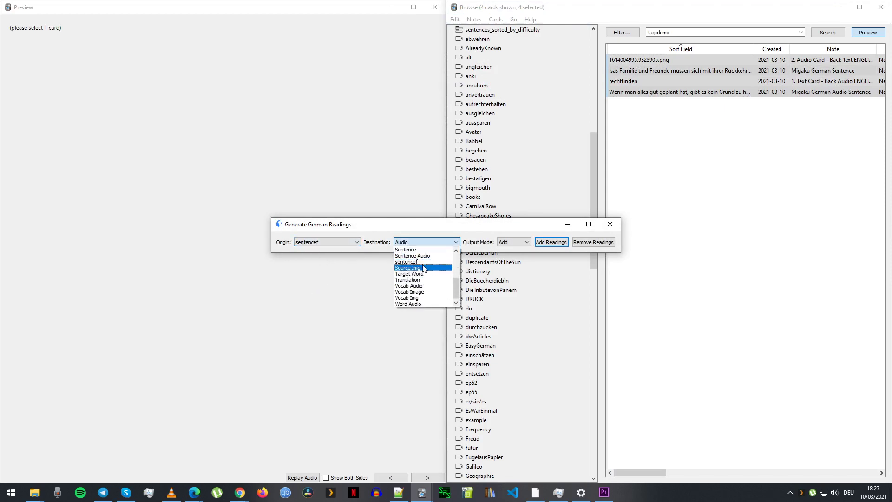
key("Escape")
key("Escape")
left_click(643, 92)
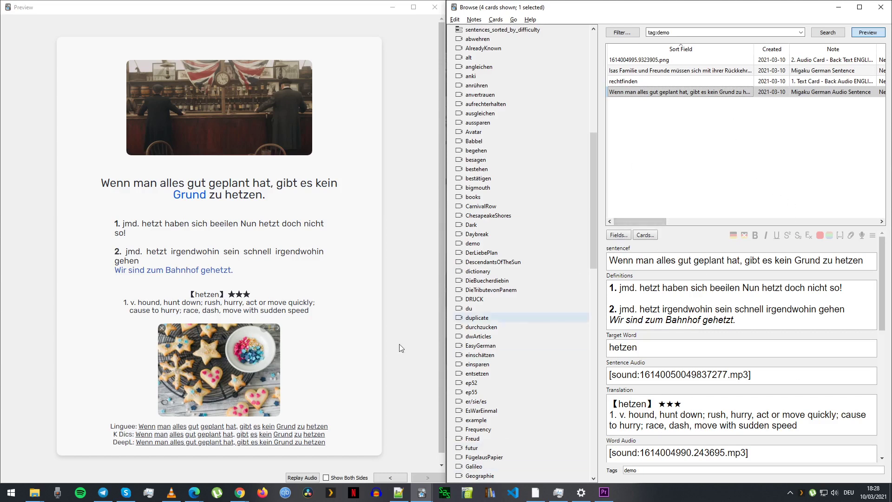
Step: Highlight the preview's K Dics and DeepL lookup lines and the sentencef field name
left_click_drag(326, 444, 86, 437)
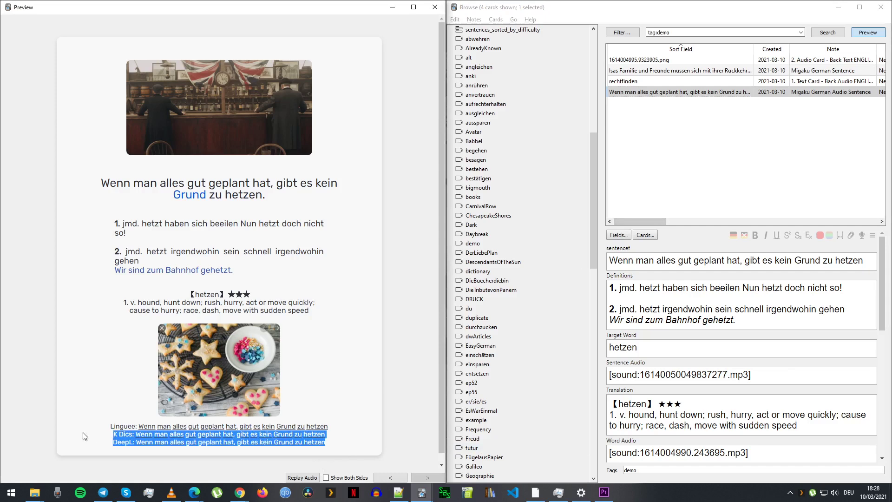
left_click(655, 262)
double_click(624, 247)
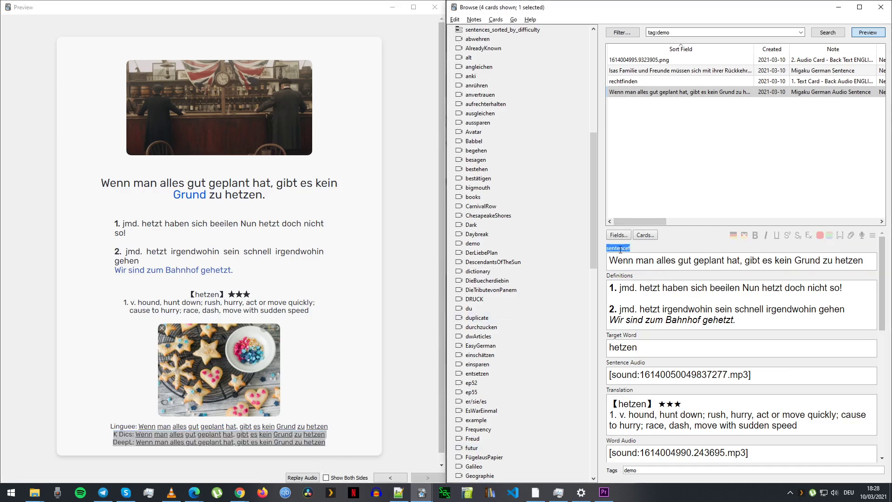
left_click(620, 249)
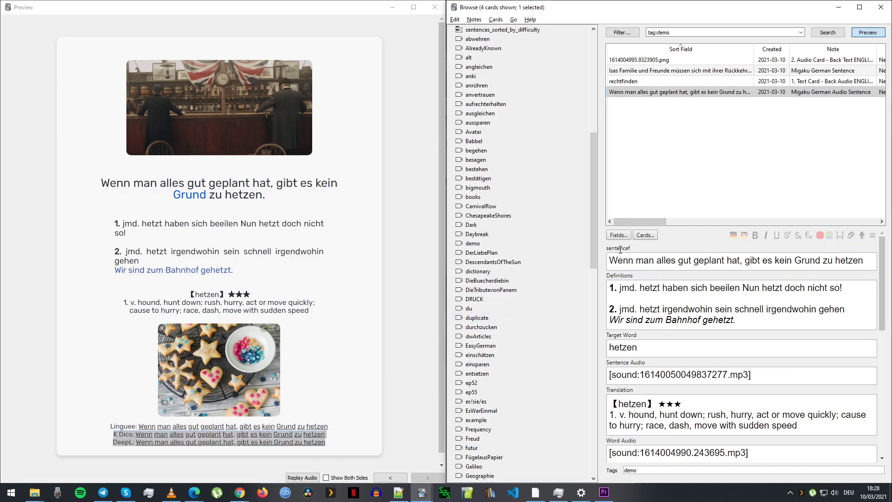
left_click(336, 448)
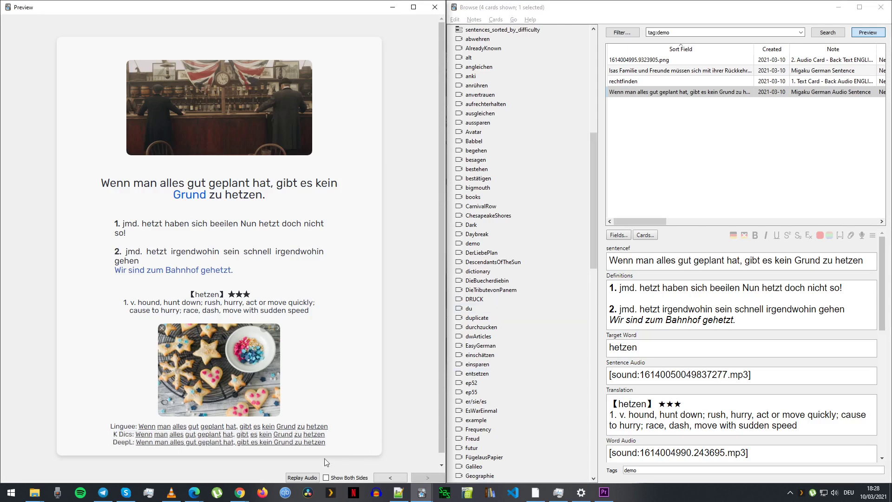
Step: Show the Migaku German Audio Sentence back template in the Card Types editor and scroll its code
left_click(645, 235)
left_click(150, 70)
scroll(176, 282, "down", 2)
scroll(176, 282, "up", 1)
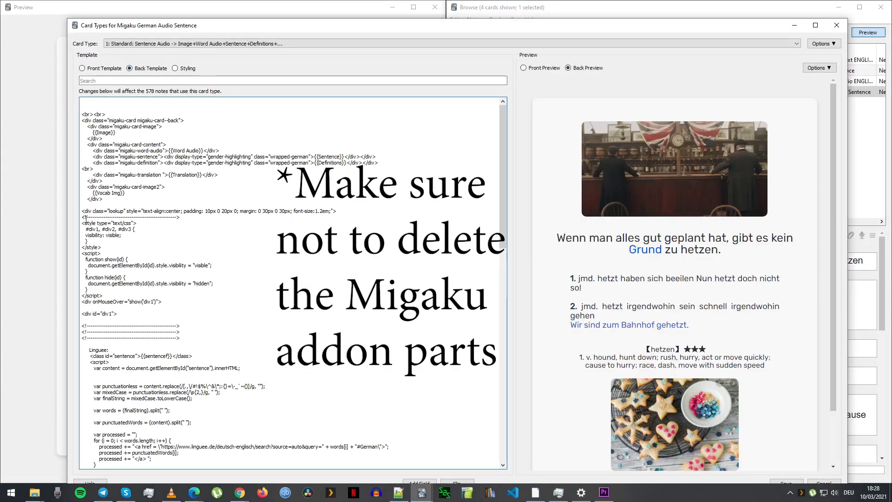
Step: Highlight the added lookup-link code block, then close the card template editor
left_click_drag(81, 216, 216, 313)
left_click(154, 238)
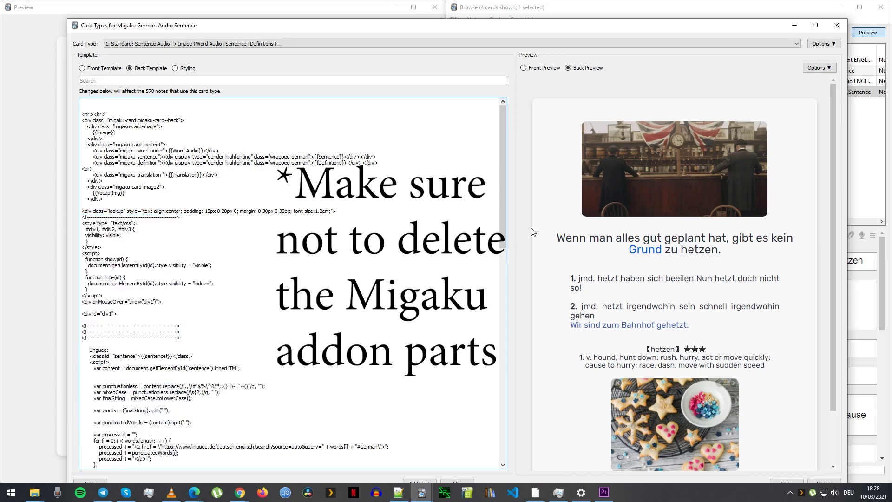
key("Escape")
Step: Review the note type's field list, then close it and the card preview
left_click(618, 234)
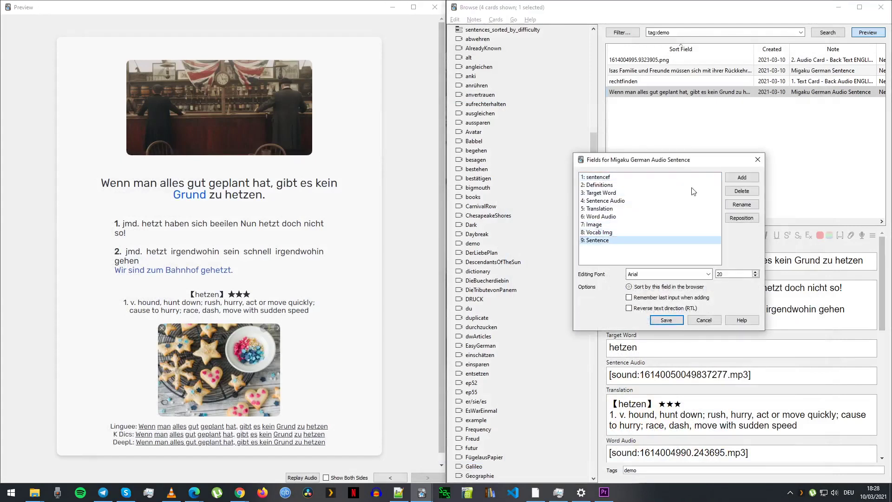
left_click(757, 160)
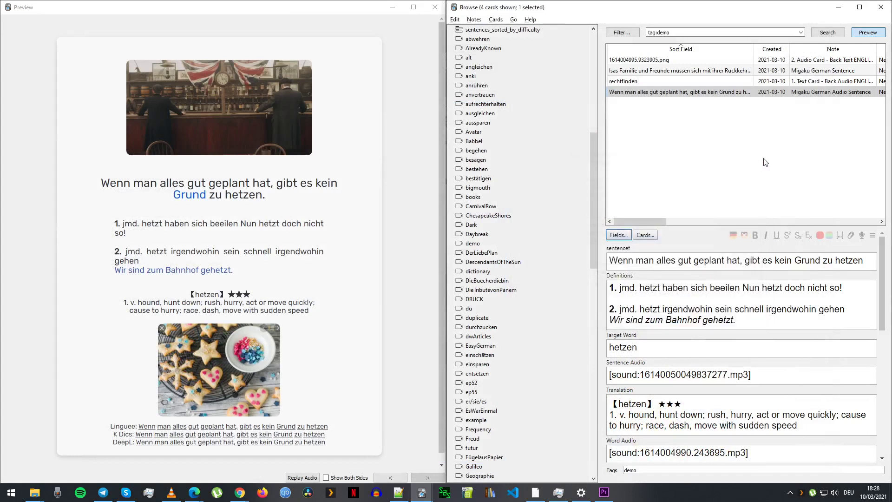
left_click(868, 35)
key("alt+Tab")
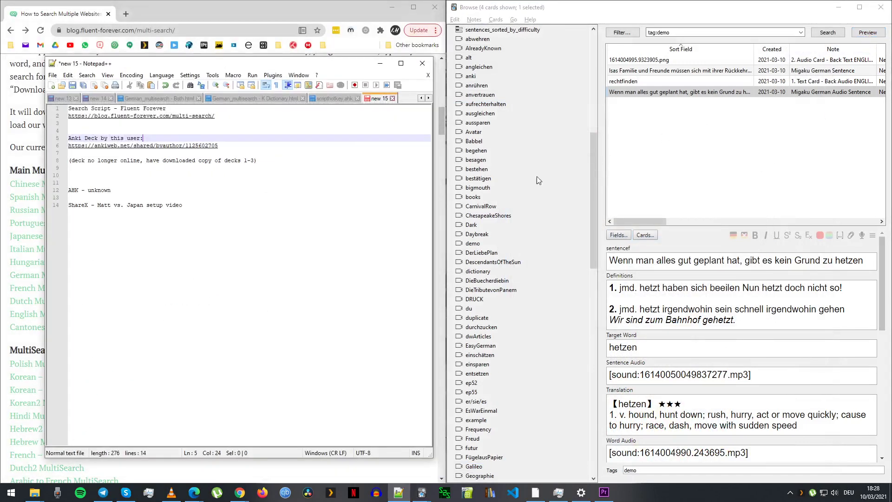
left_click(95, 190)
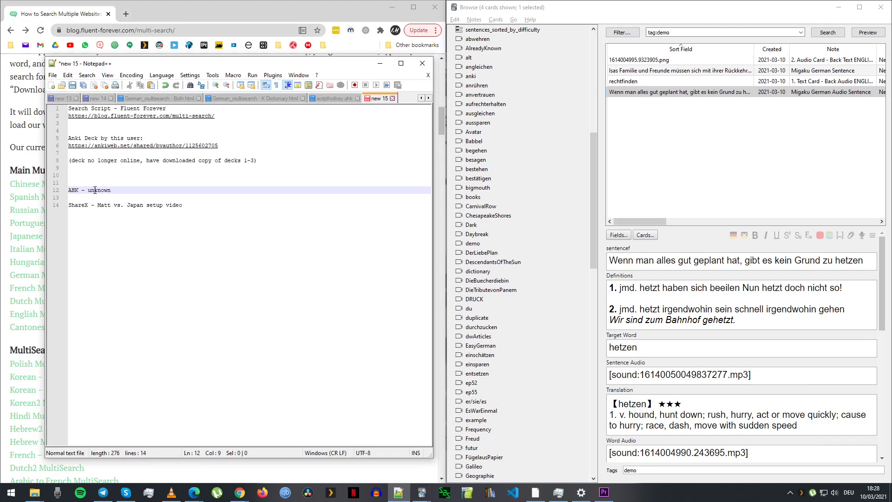
left_click(85, 198)
left_click_drag(71, 205, 69, 198)
left_click(182, 206)
scroll(685, 344, "down", 5)
left_click(685, 345)
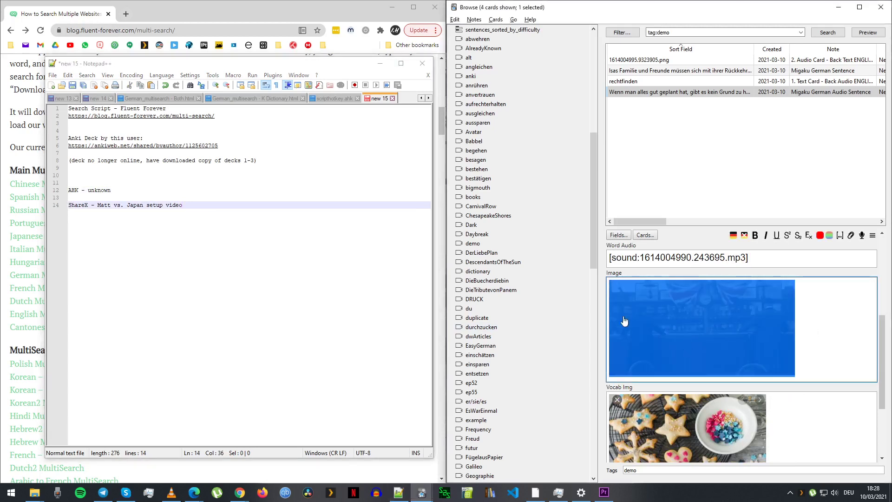
left_click(828, 331)
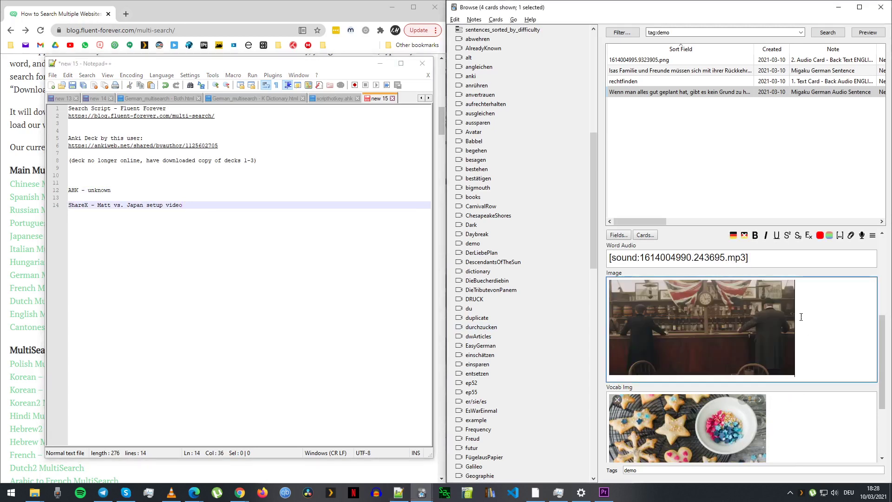
left_click(640, 258)
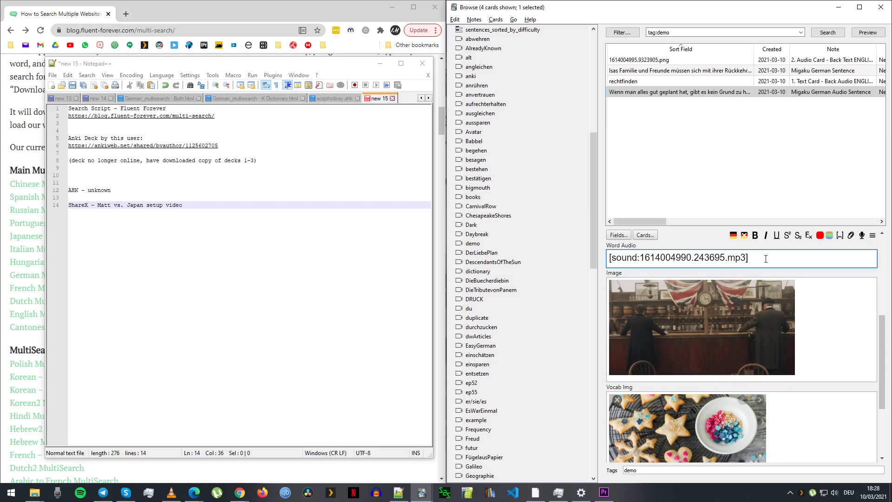
left_click_drag(766, 259, 610, 259)
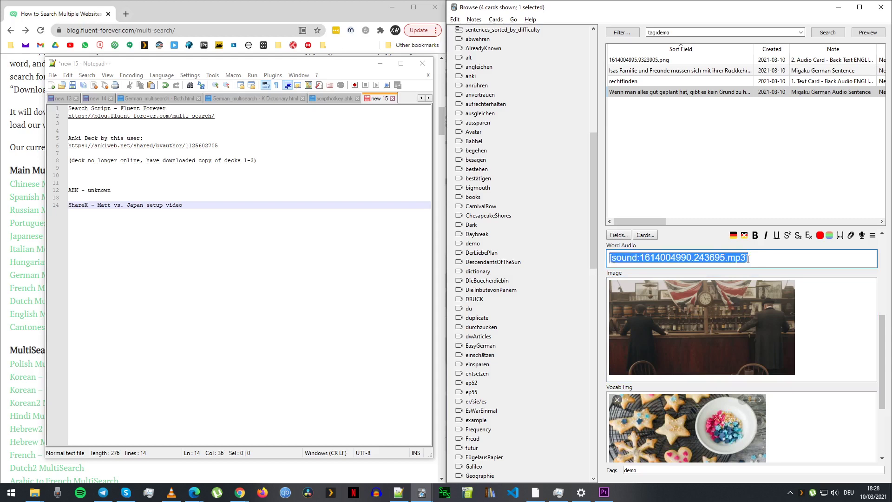
scroll(789, 288, "up", 3)
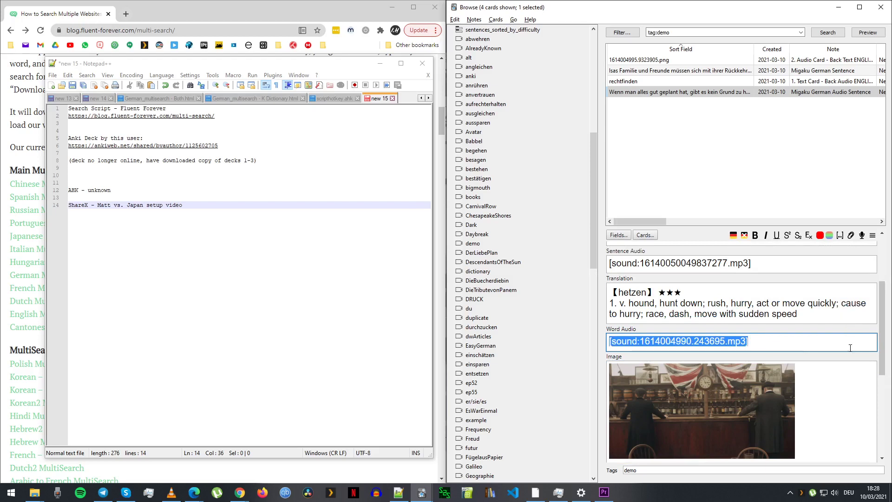
left_click(782, 348)
scroll(807, 312, "up", 2)
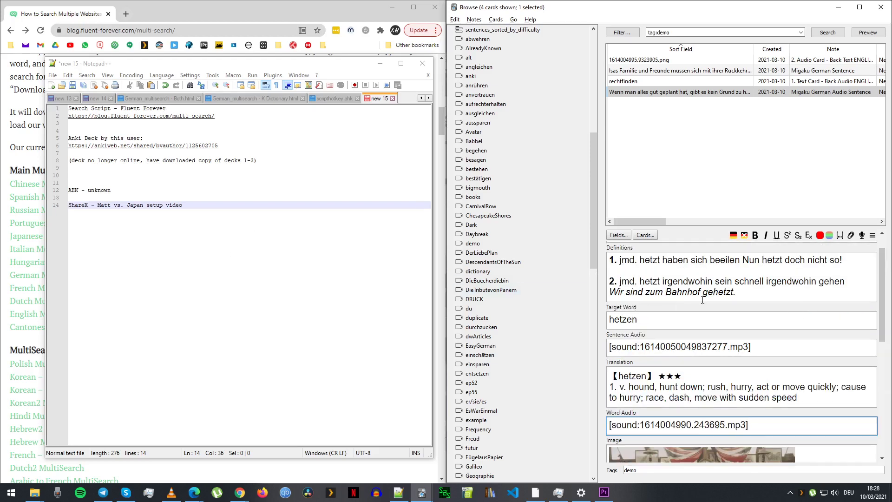
left_click(212, 209)
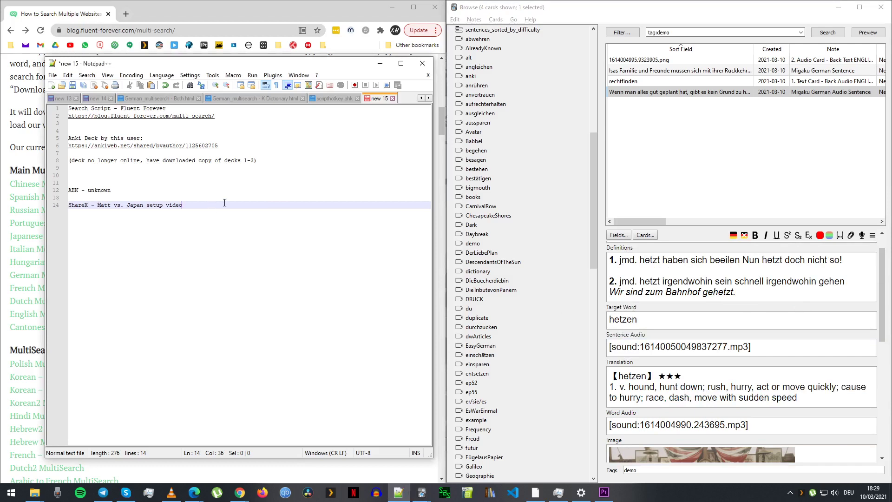
Step: Highlight the Anki deck source lines and downloaded-decks note in new 15, then switch to German_multisearch - Both.html
left_click_drag(234, 146, 54, 141)
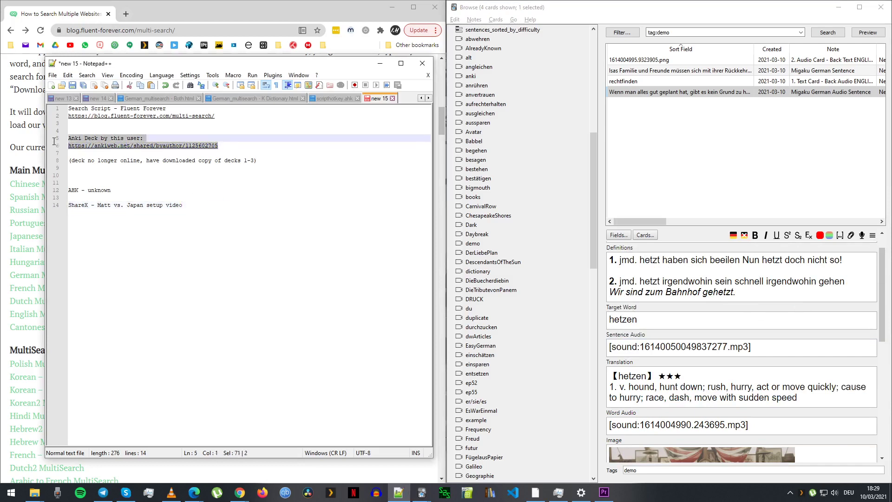
left_click(96, 138)
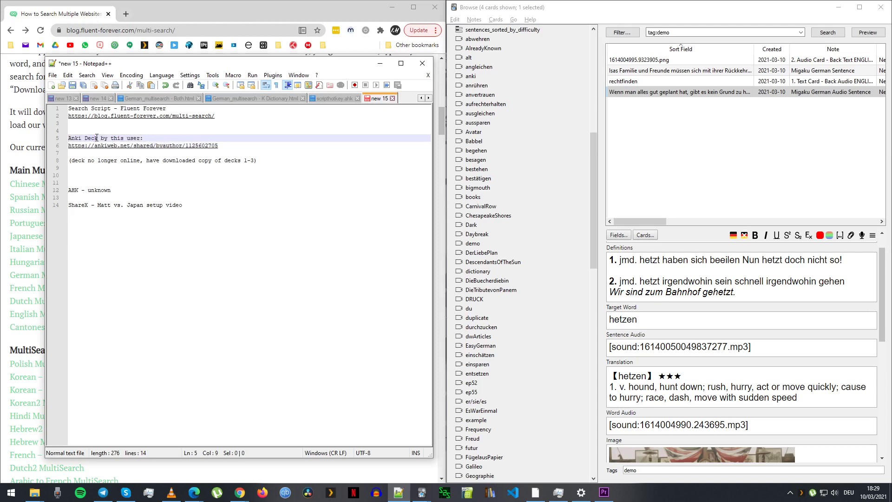
left_click(98, 138)
left_click_drag(70, 161, 267, 158)
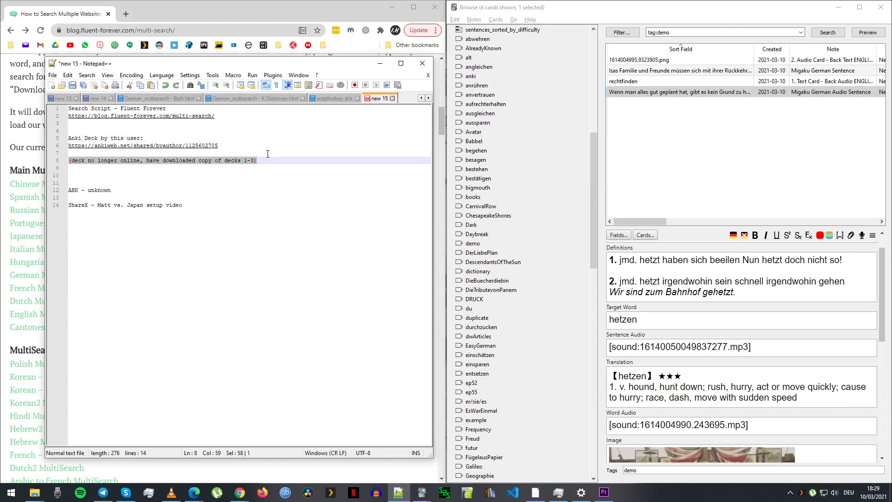
left_click(258, 153)
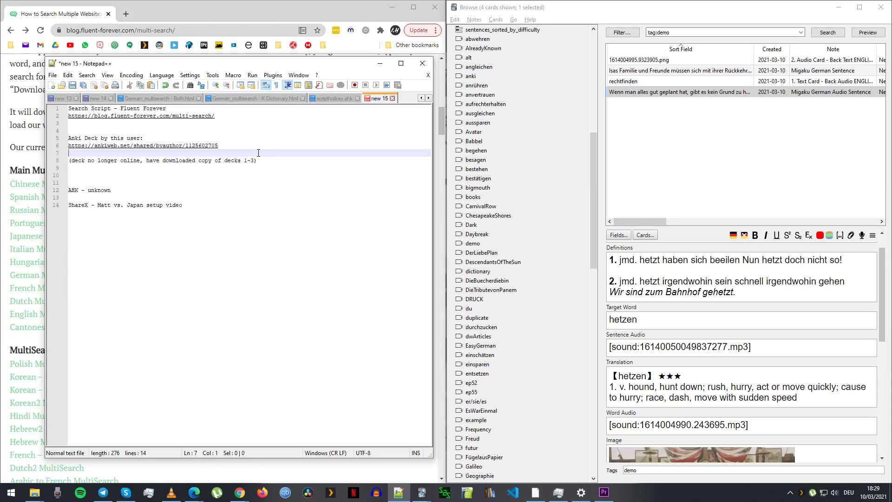
left_click_drag(263, 159, 246, 155)
left_click(266, 158)
left_click(172, 99)
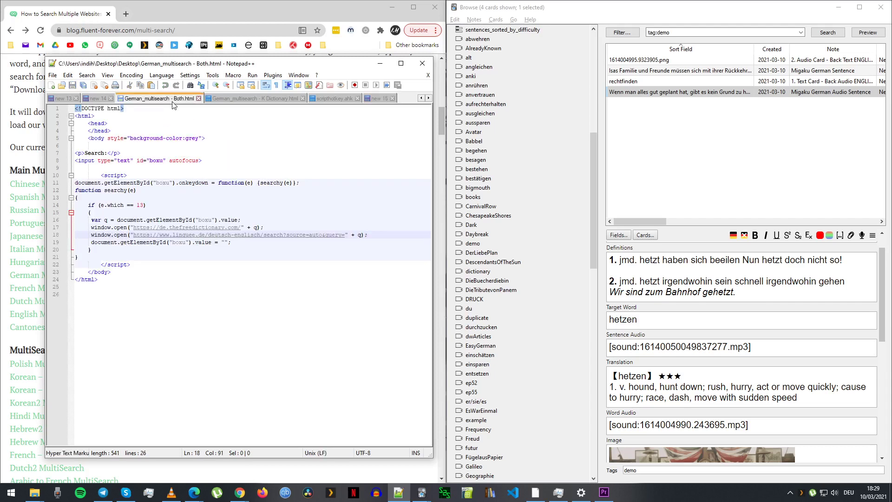
Step: Glance at the multisearch web page and K Dictionary.html, then bring up scripthotkey.ahk
left_click(158, 13)
key("alt+Tab")
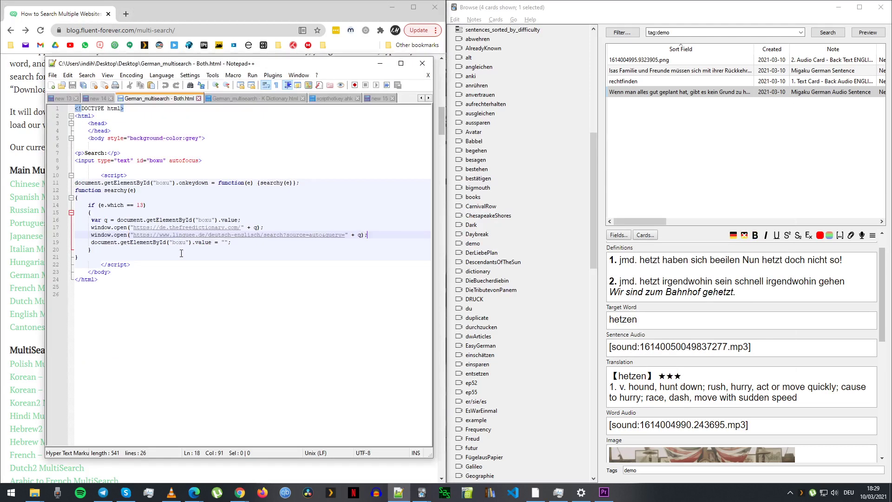
left_click(236, 100)
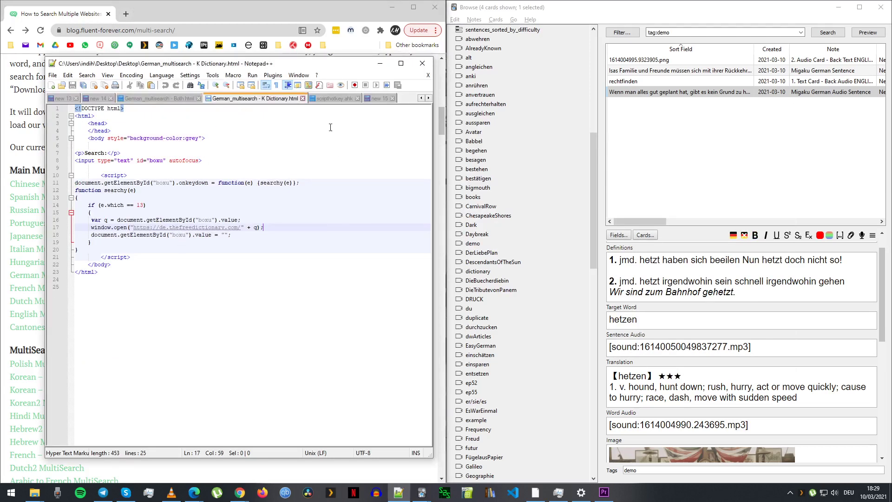
left_click(334, 98)
Step: Highlight the Only Linguee Search hotkey block, then select and deselect the first demo card
left_click_drag(77, 158, 77, 279)
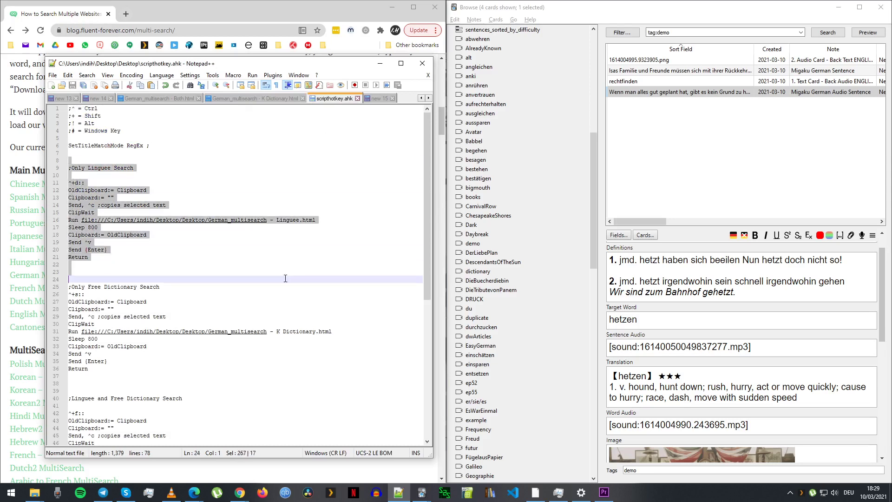
left_click(169, 242)
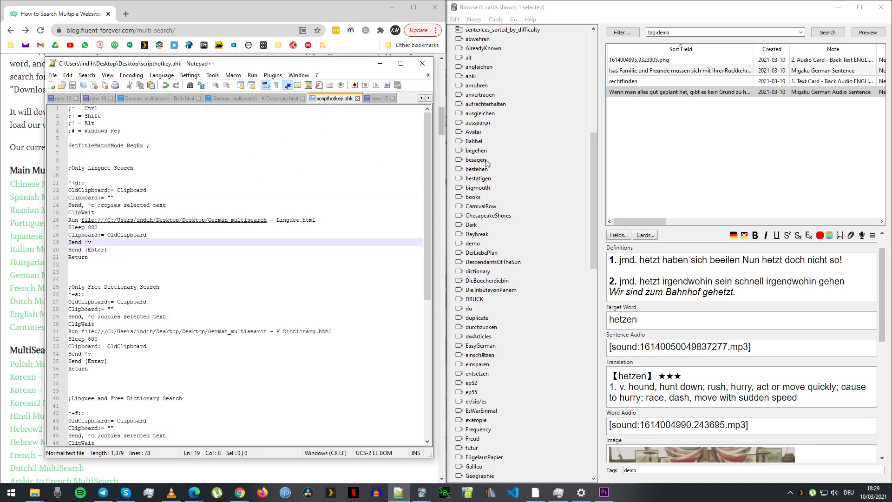
left_click(649, 62)
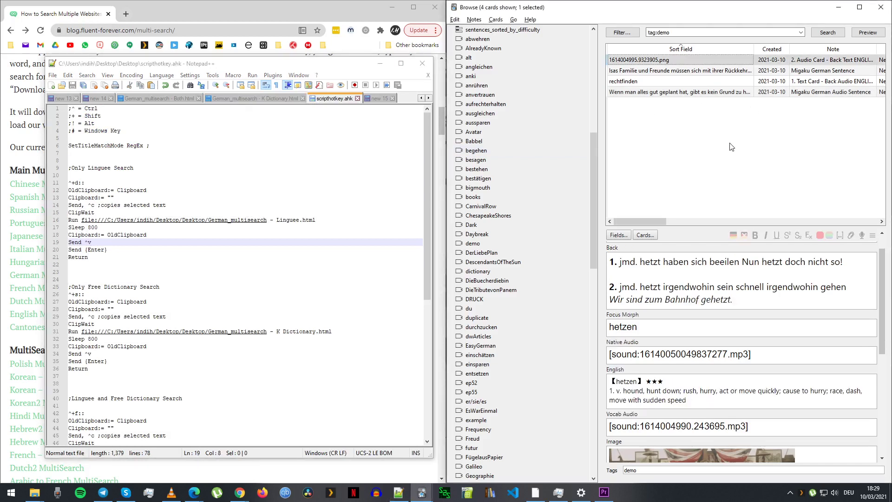
left_click(773, 167)
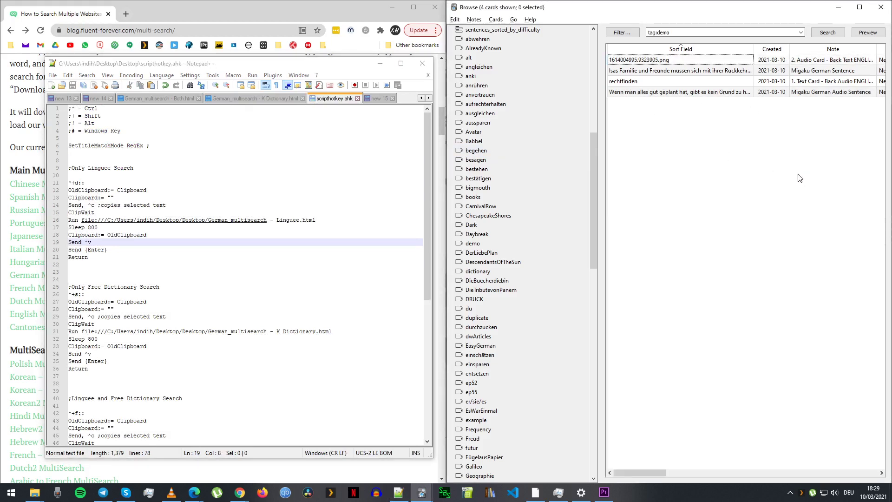